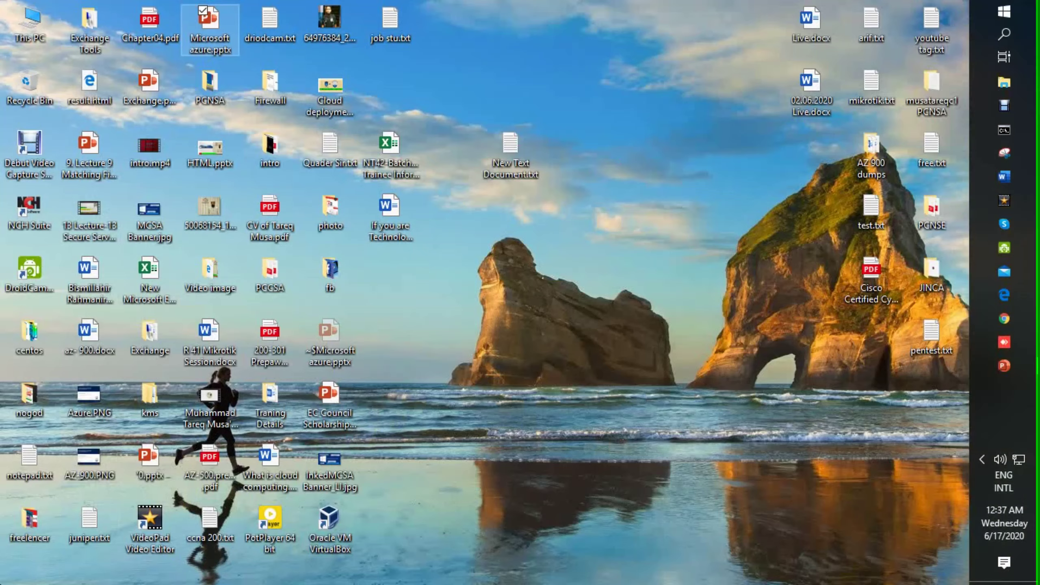
Restore the Chrome window showing Microsoft's Azure training days page
left_click(993, 321)
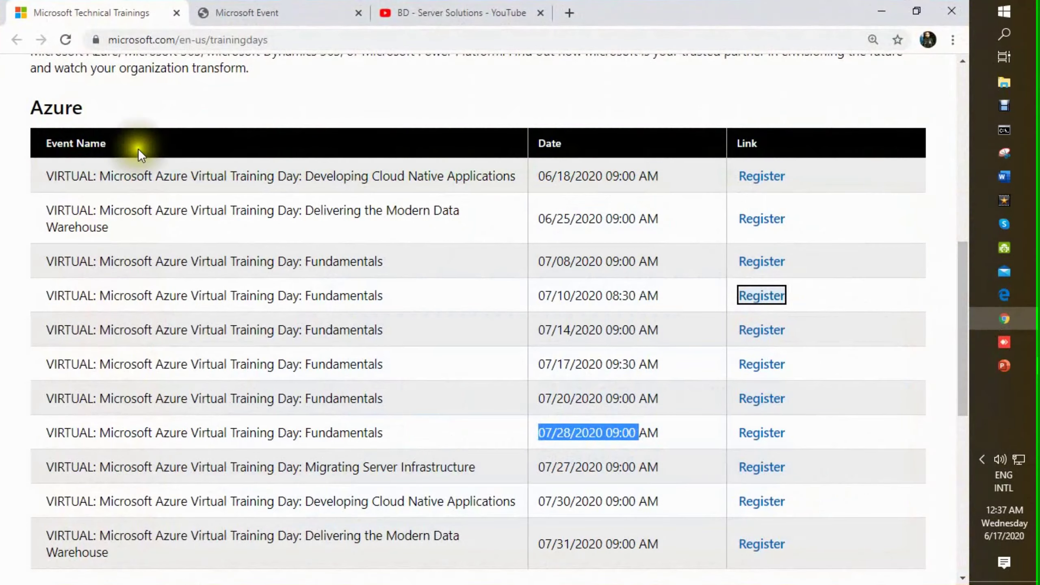
scroll(105, 296, "up", 4)
scroll(108, 297, "up", 3)
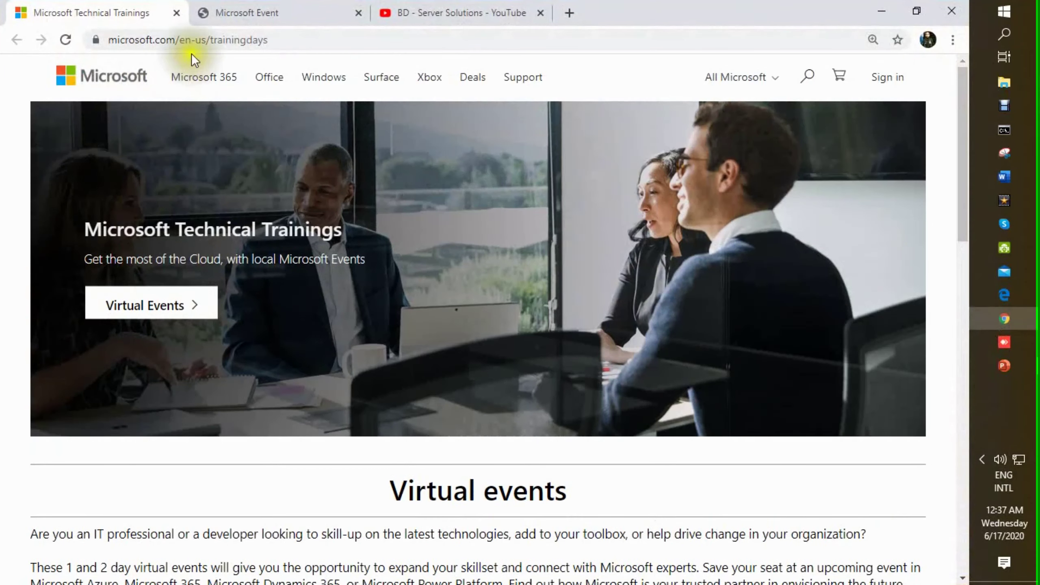
Highlight the 07/08/2020 Fundamentals event rows in the Azure events table
left_click(181, 40)
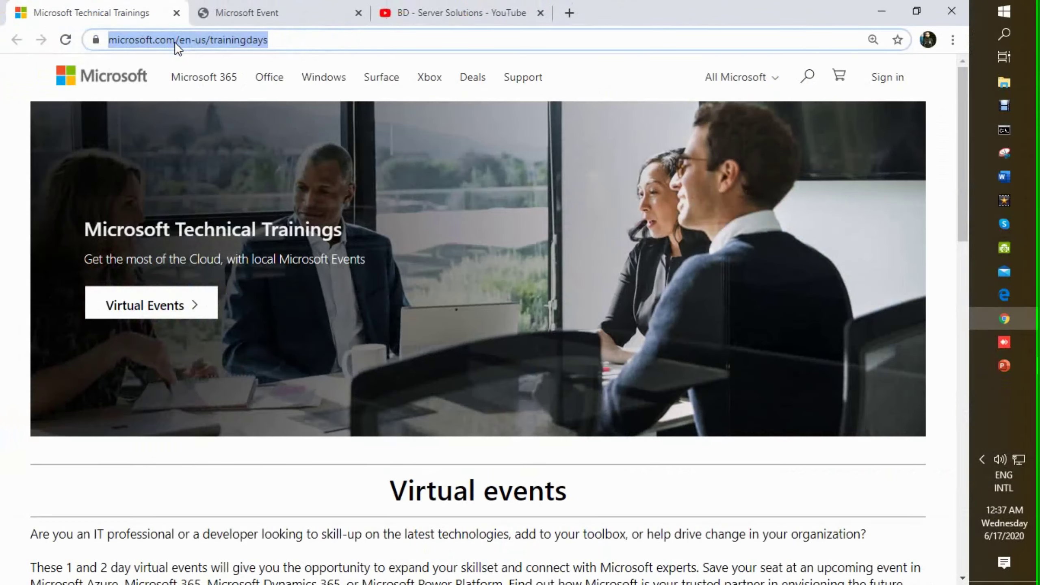
scroll(212, 222, "down", 3)
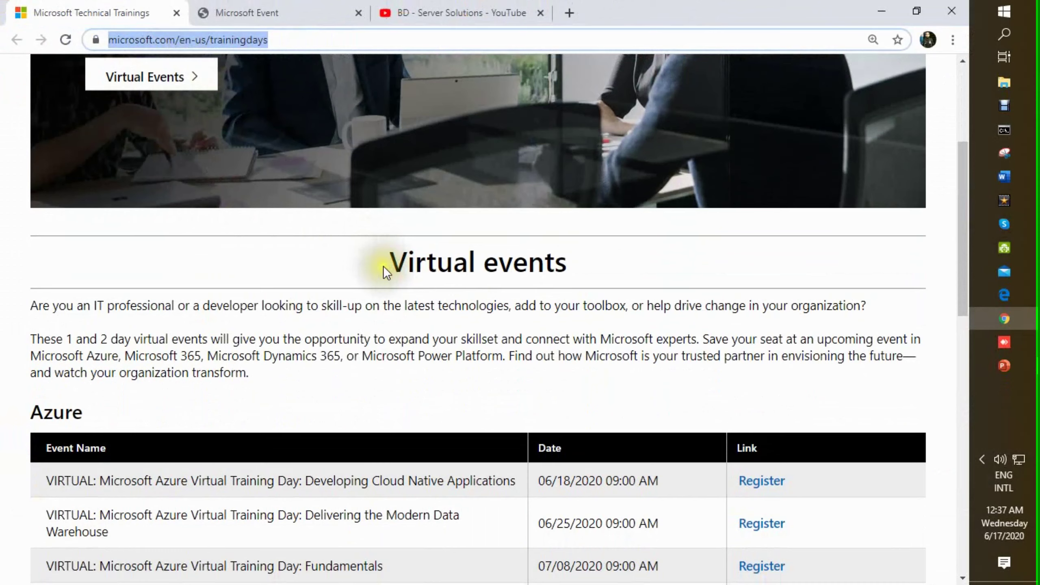
scroll(384, 268, "down", 2)
scroll(384, 268, "down", 2)
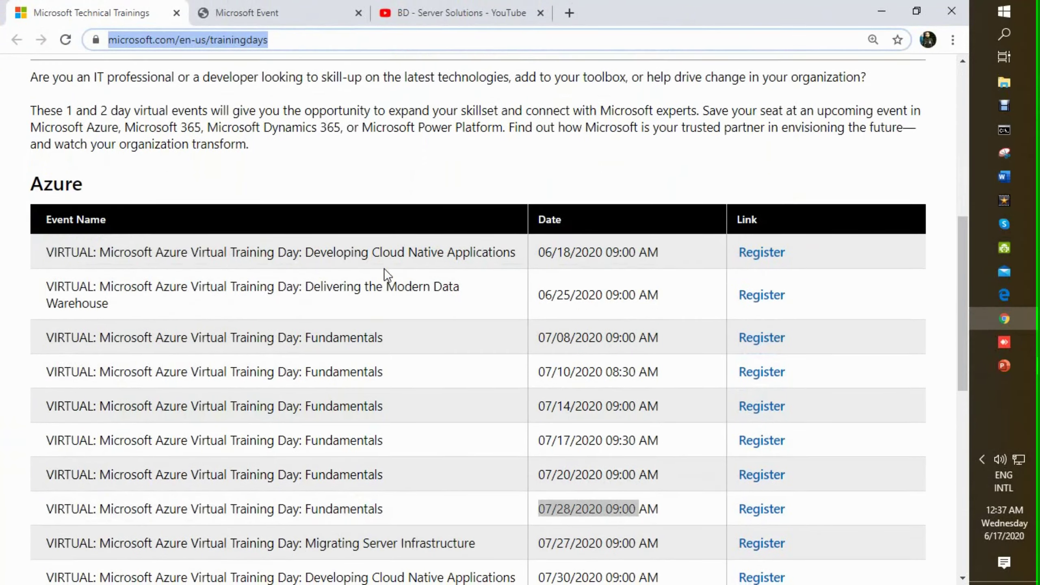
scroll(381, 268, "down", 1)
left_click_drag(49, 186, 278, 189)
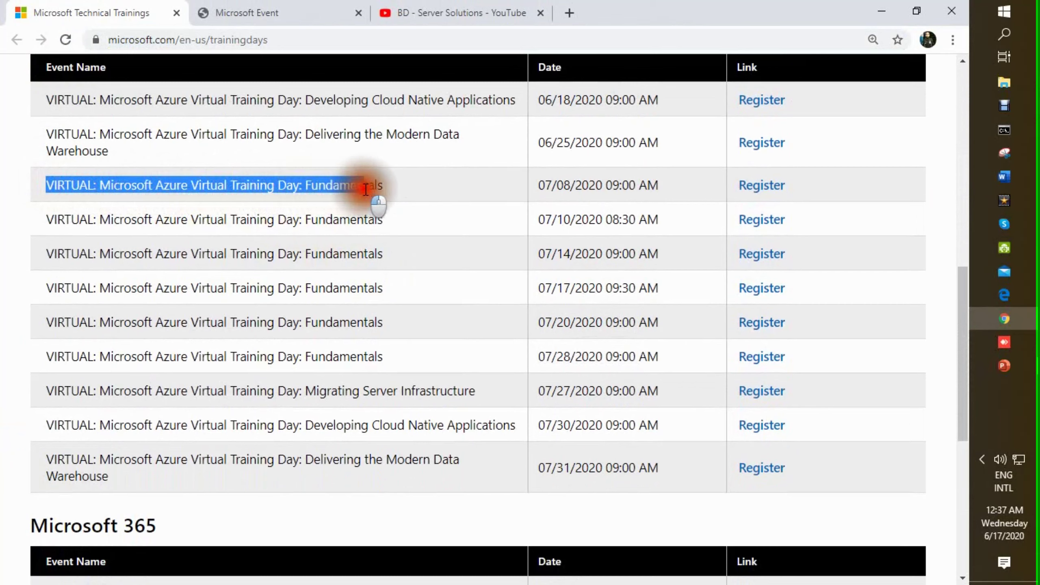
mouse_move(278, 189)
left_mouse_down()
mouse_move(385, 234)
mouse_move(388, 353)
left_mouse_up()
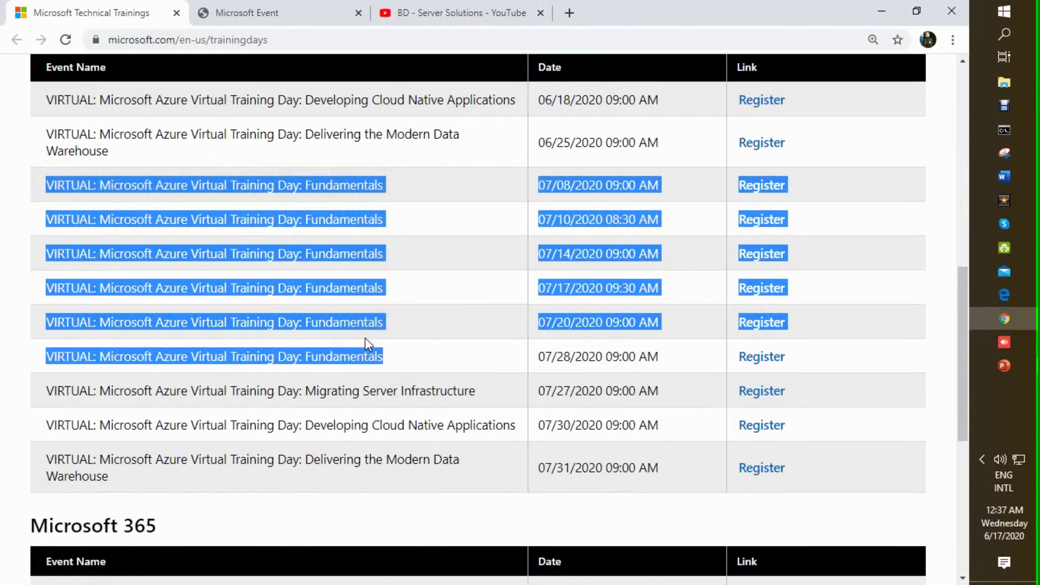
left_click(12, 273)
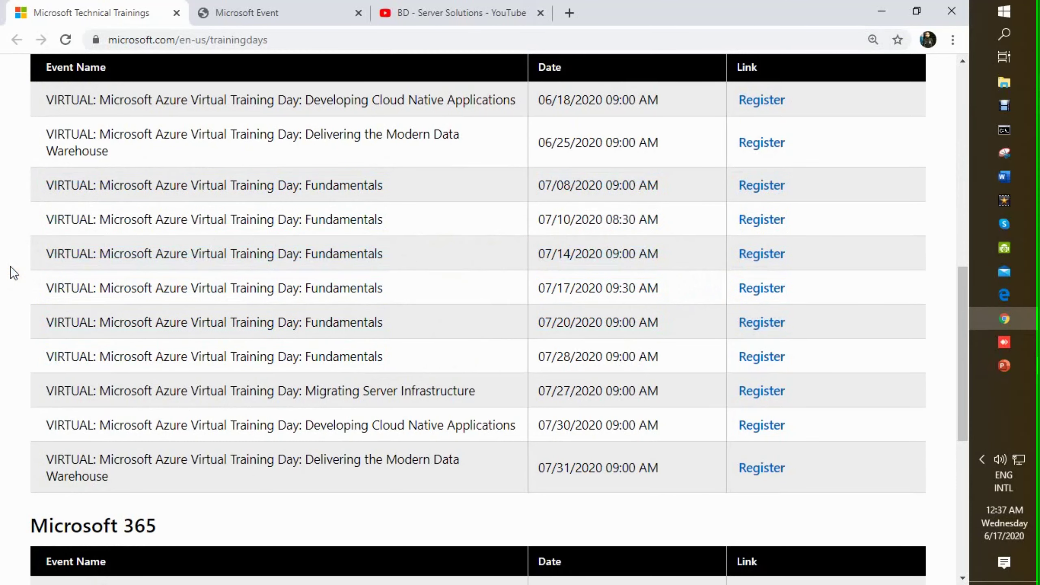
Open the 07/08 Fundamentals Register link in a new tab and switch to it
right_click(768, 189)
left_click(778, 197)
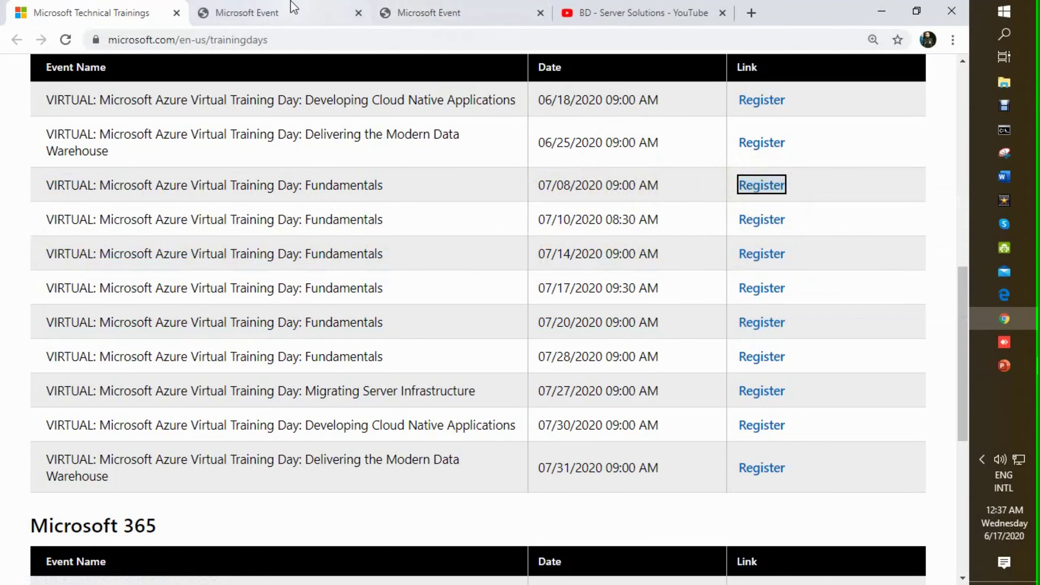
left_click(289, 10)
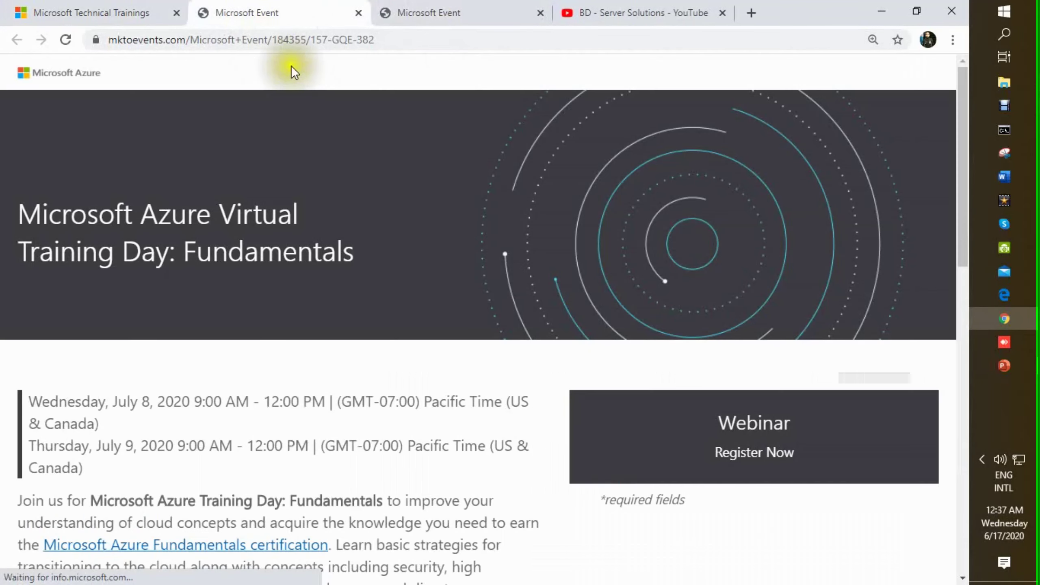
scroll(328, 336, "down", 1)
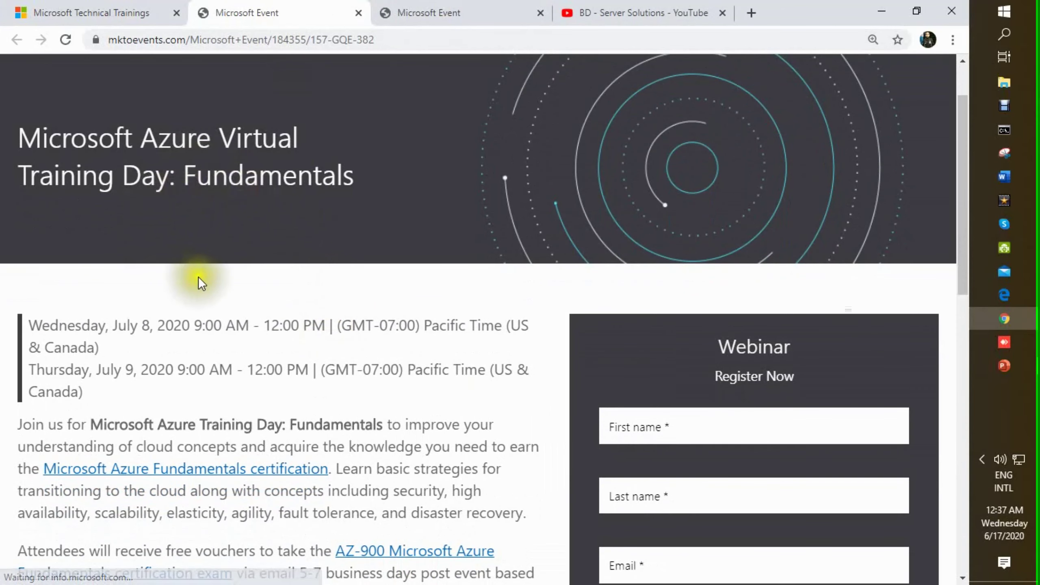
scroll(198, 277, "down", 4)
scroll(197, 279, "down", 2)
scroll(325, 276, "up", 4)
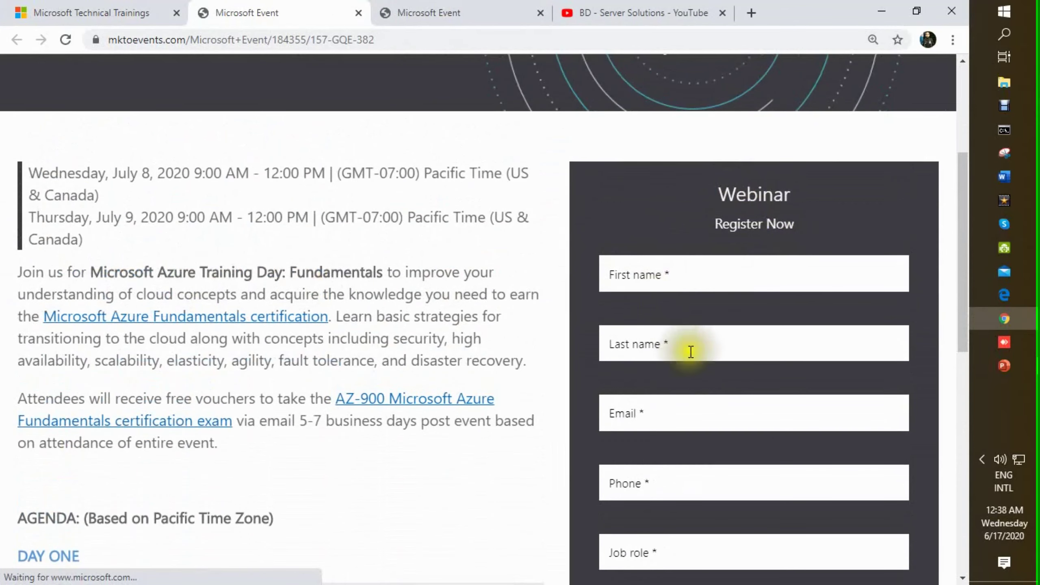
scroll(752, 319, "down", 5)
scroll(753, 325, "up", 1)
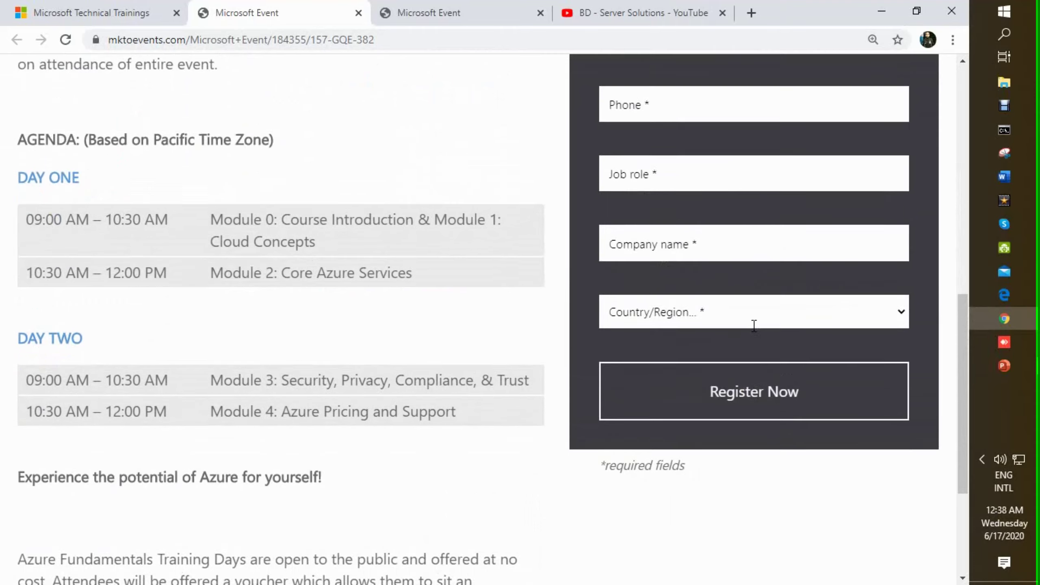
scroll(754, 325, "up", 3)
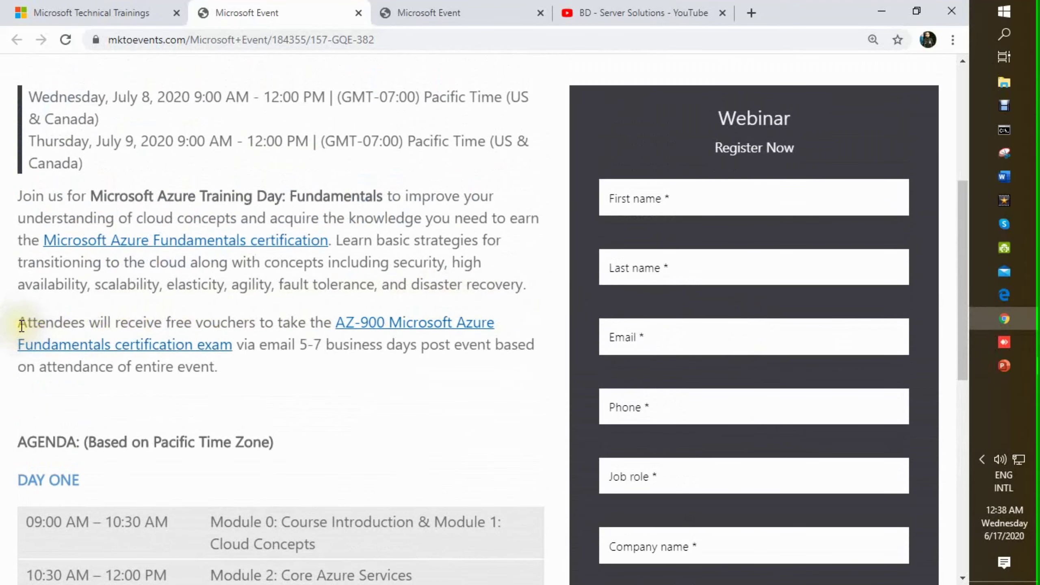
Highlight the AZ-900 free exam voucher sentences in the event details
mouse_move(20, 323)
left_mouse_down()
mouse_move(428, 334)
mouse_move(479, 349)
left_mouse_up()
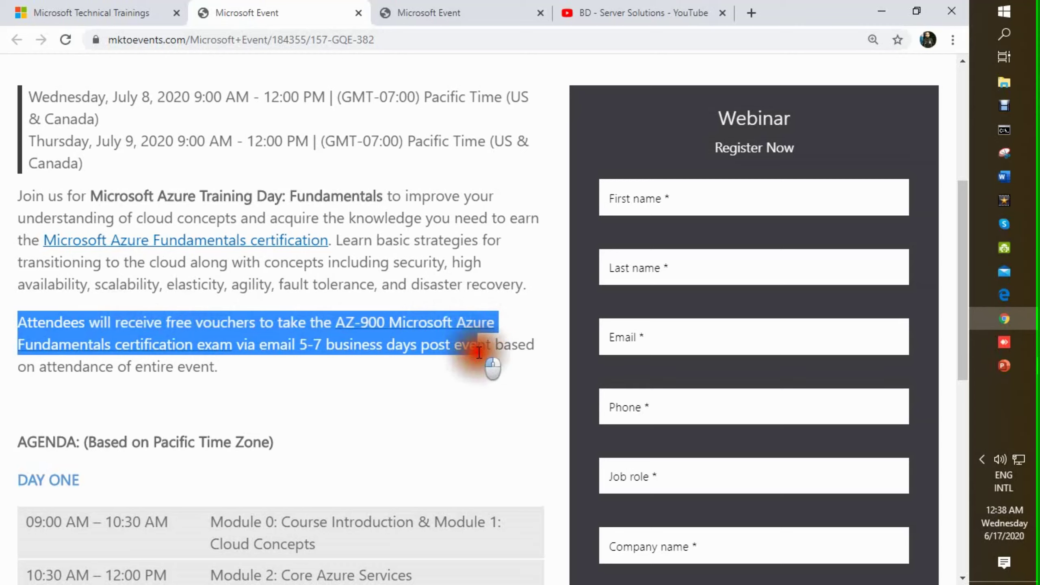
left_click_drag(479, 350, 512, 348)
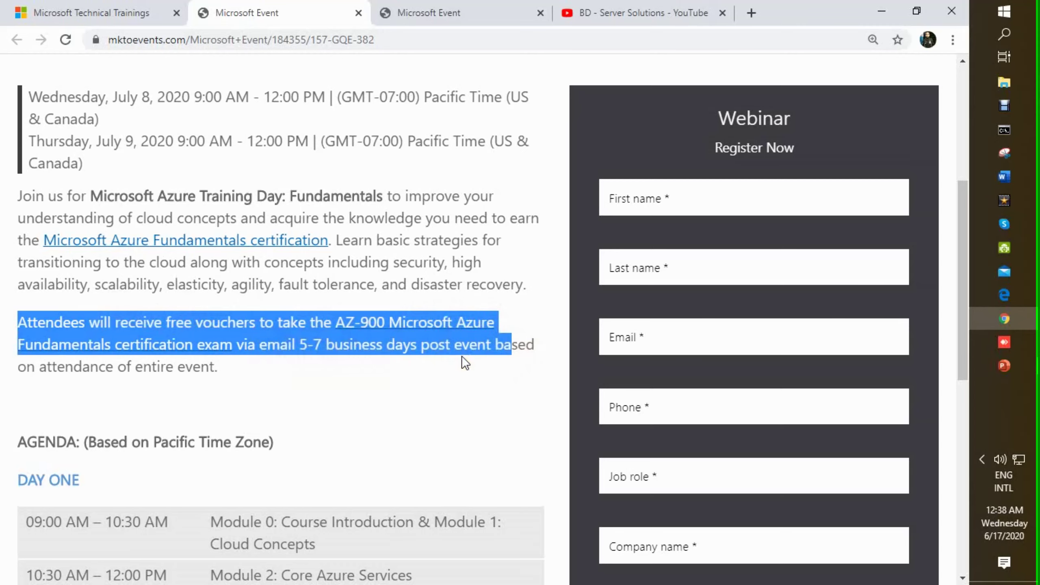
left_click(363, 399)
scroll(363, 398, "down", 5)
scroll(364, 403, "down", 1)
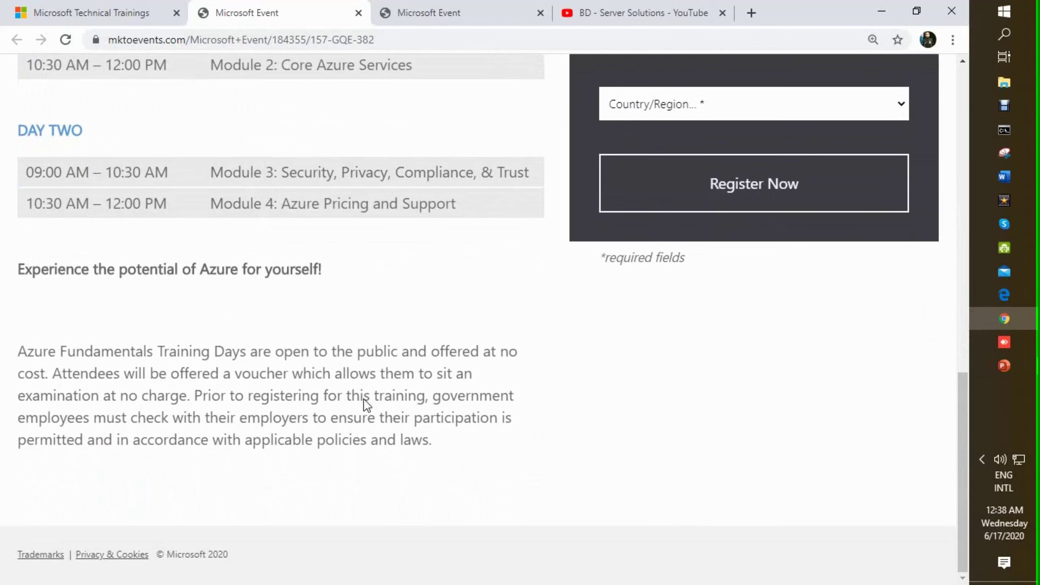
left_click(21, 352)
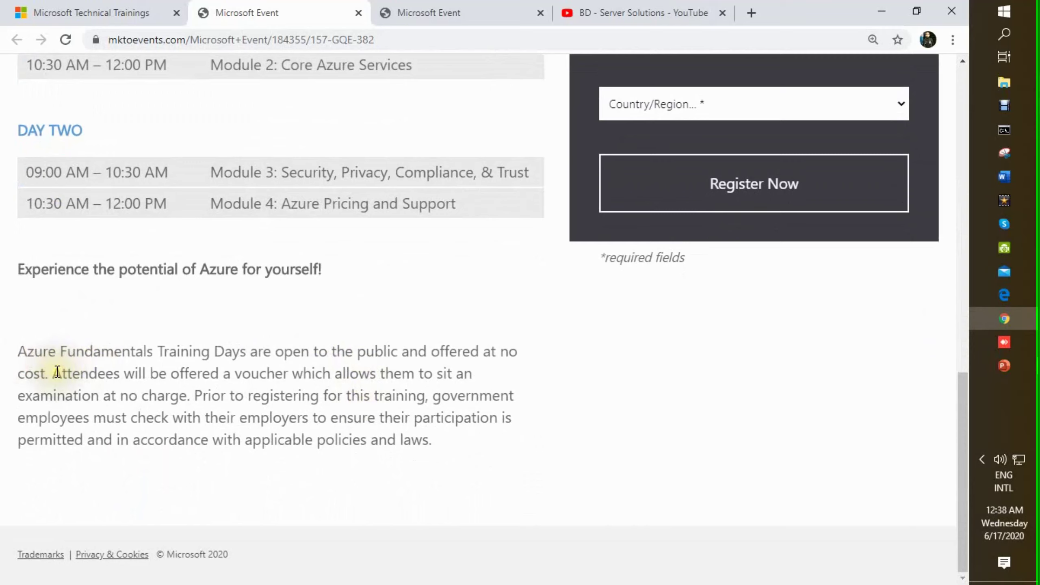
left_click_drag(56, 372, 87, 375)
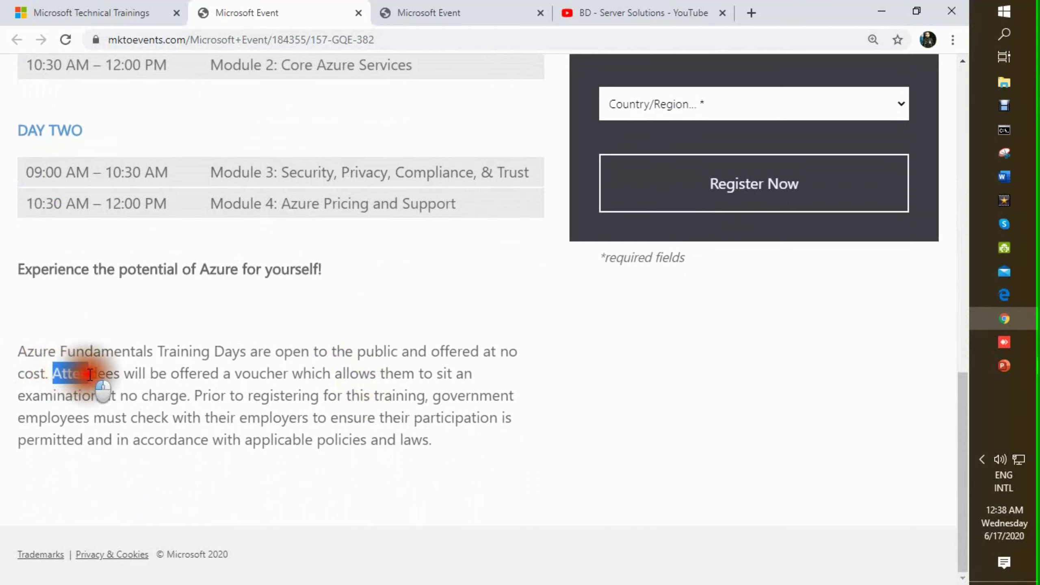
mouse_move(87, 375)
left_mouse_down()
mouse_move(378, 390)
mouse_move(432, 383)
mouse_move(360, 402)
mouse_move(163, 399)
mouse_move(191, 398)
left_mouse_up()
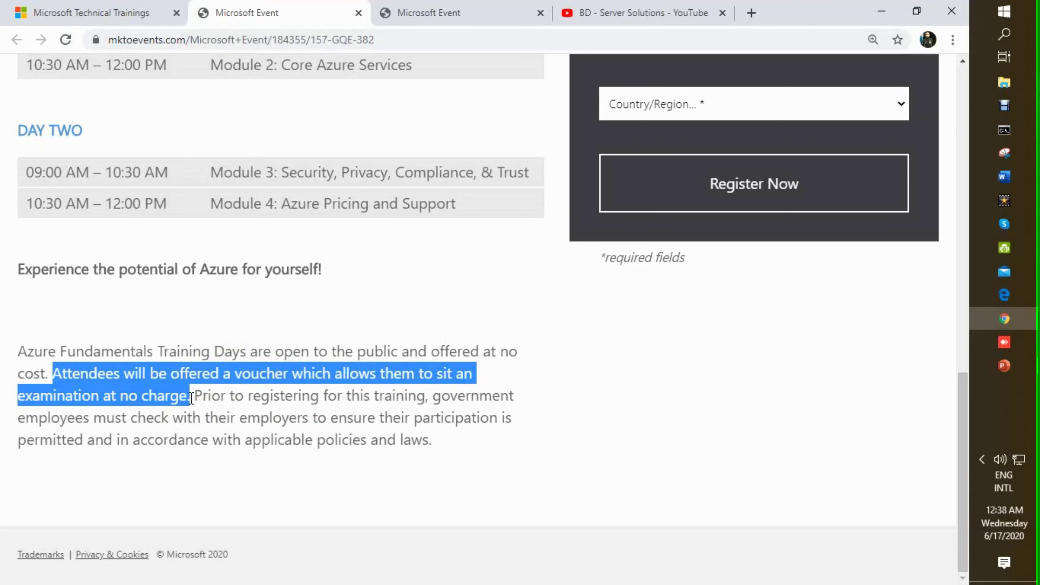
scroll(191, 399, "up", 2)
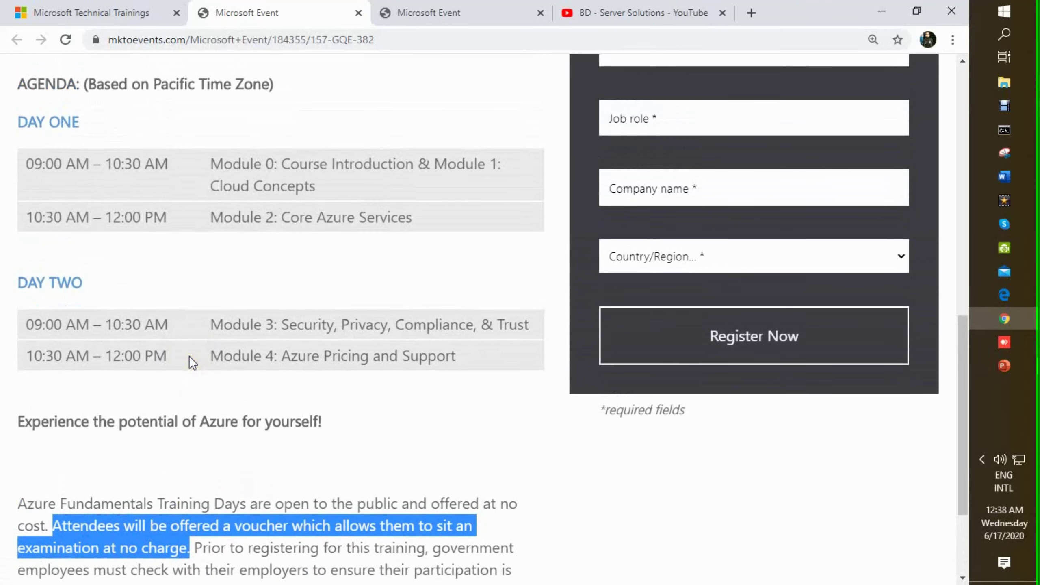
scroll(189, 356, "up", 1)
scroll(189, 357, "up", 4)
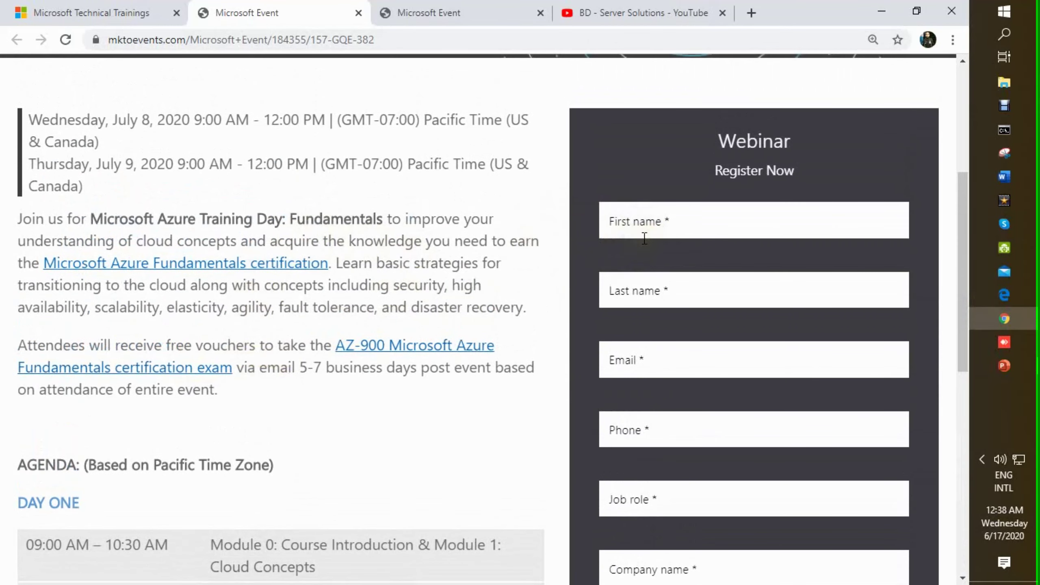
Fill first name, last name, email and phone from saved autofill suggestions
left_click(645, 222)
left_click(643, 251)
left_click(634, 290)
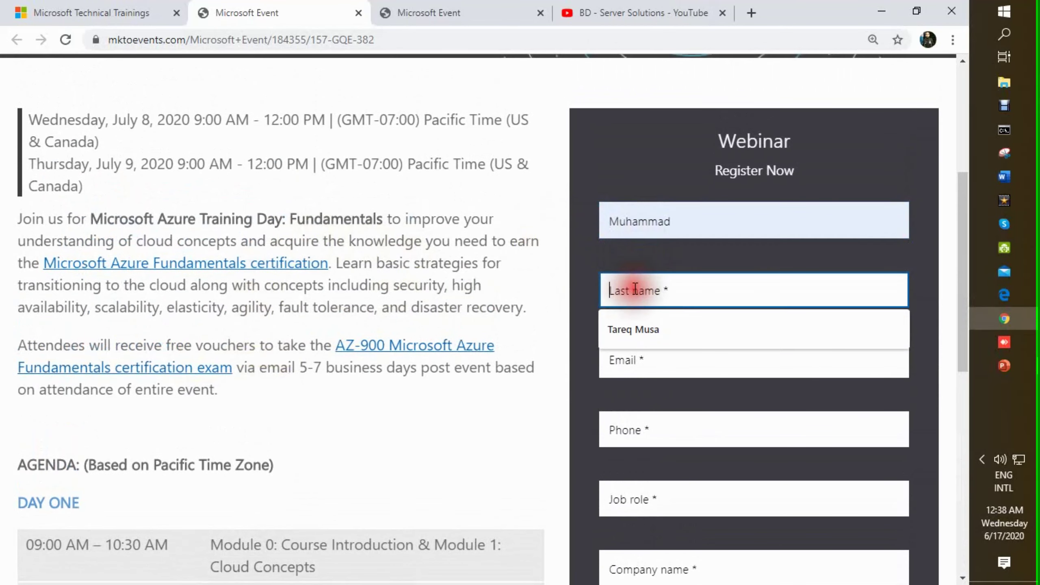
left_click(635, 330)
left_click(636, 360)
left_click(639, 400)
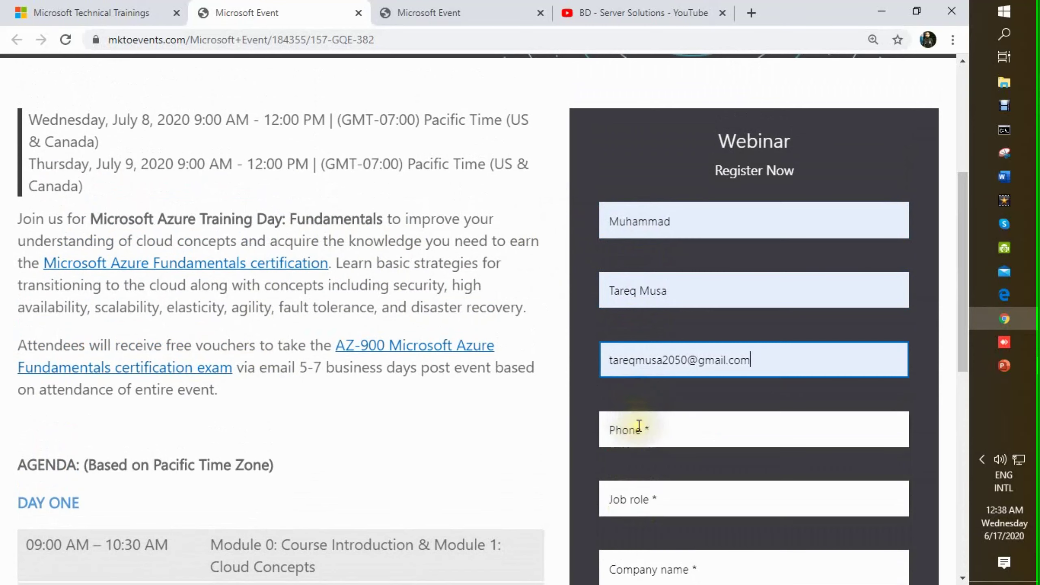
left_click(639, 428)
left_click(635, 470)
scroll(636, 470, "down", 2)
Set job role to System Engineer and country to Bangladesh, then submit the registration
left_click(652, 337)
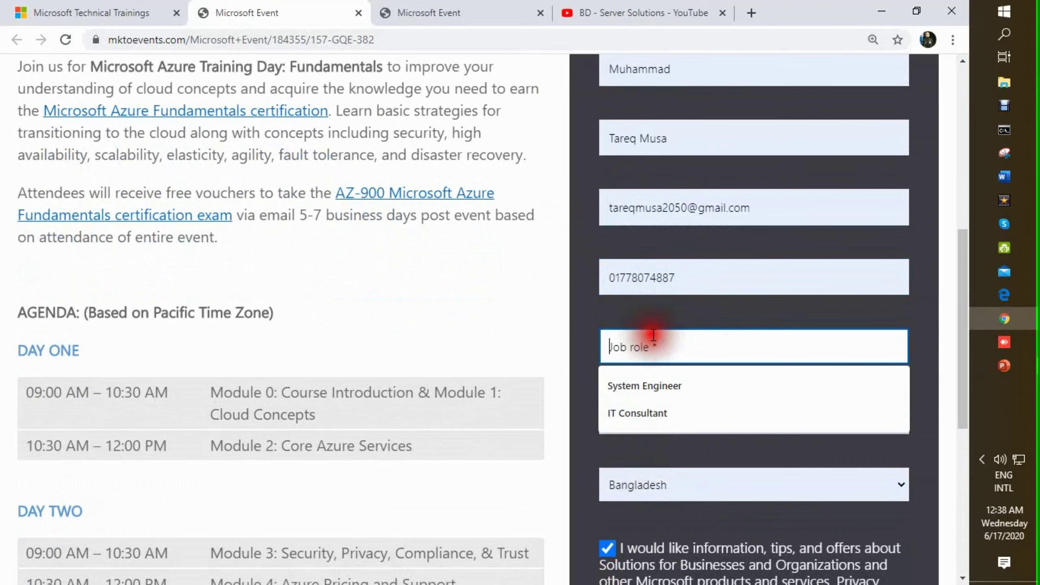
left_click(642, 385)
left_click(642, 420)
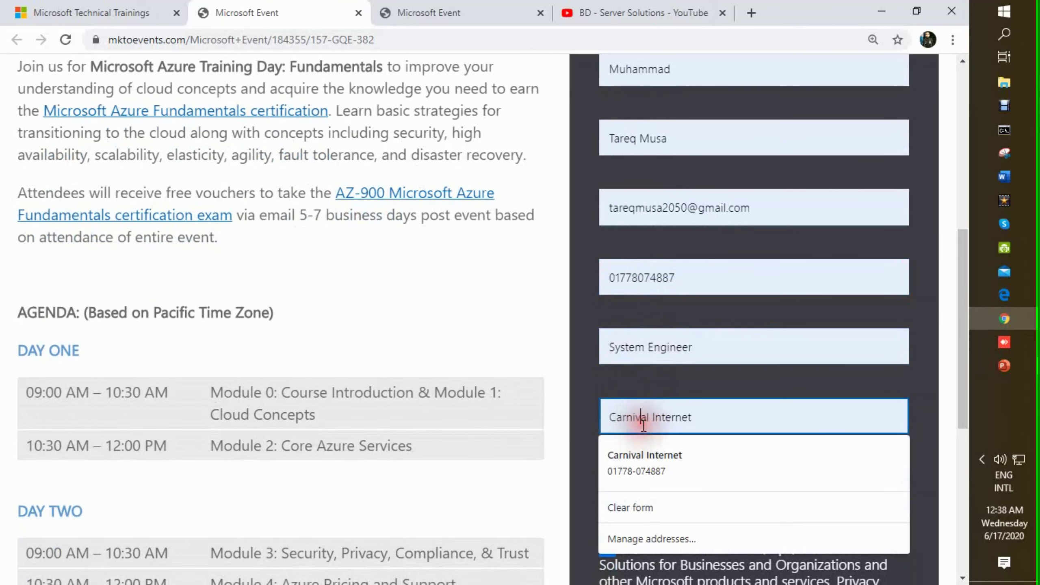
left_click(650, 459)
scroll(666, 477, "down", 2)
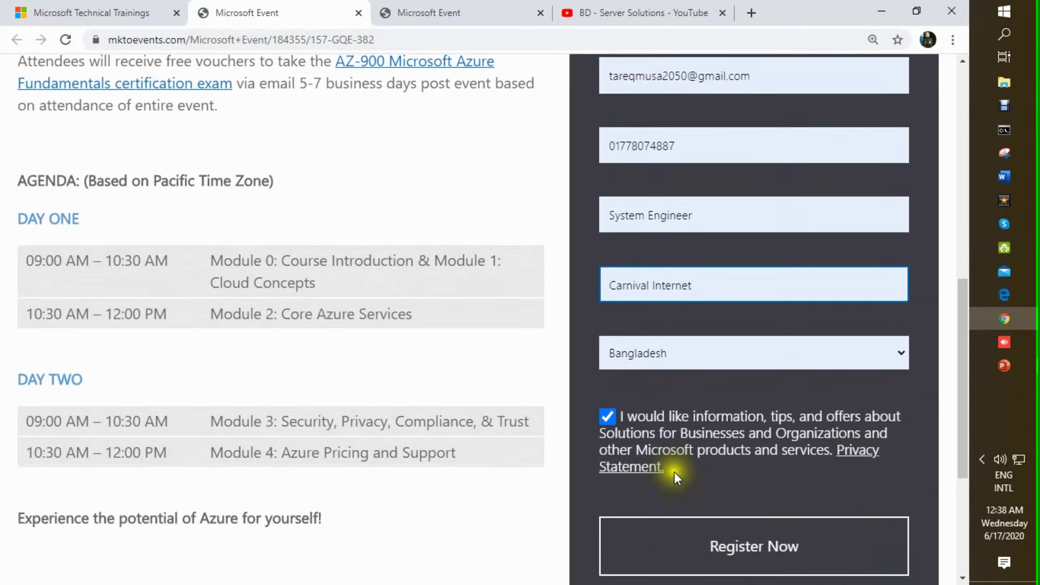
scroll(675, 471, "down", 3)
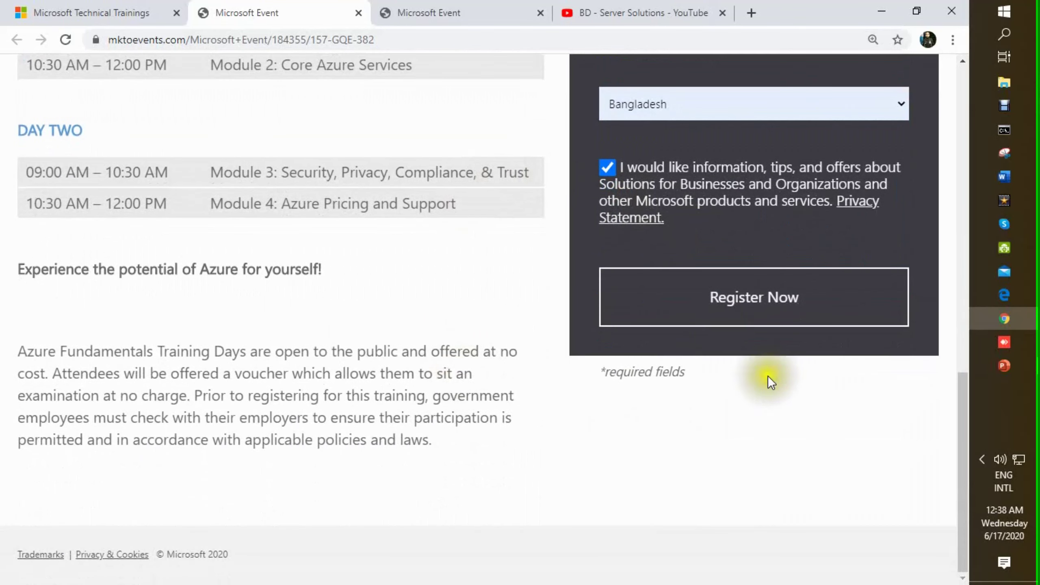
left_click(742, 302)
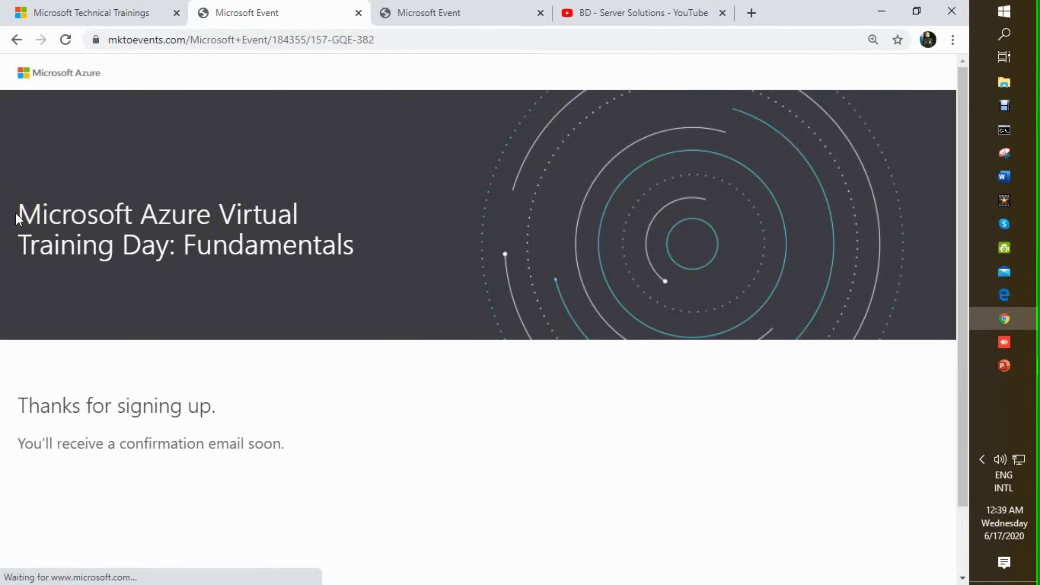
Highlight the thank-you heading and the confirmation email notice
left_click_drag(20, 404, 236, 405)
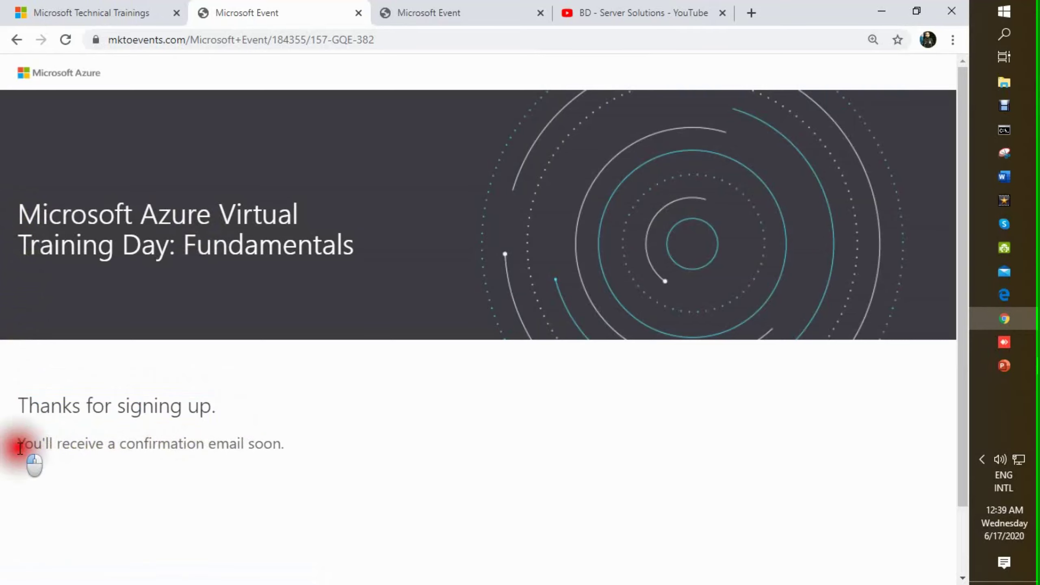
left_click_drag(18, 444, 297, 453)
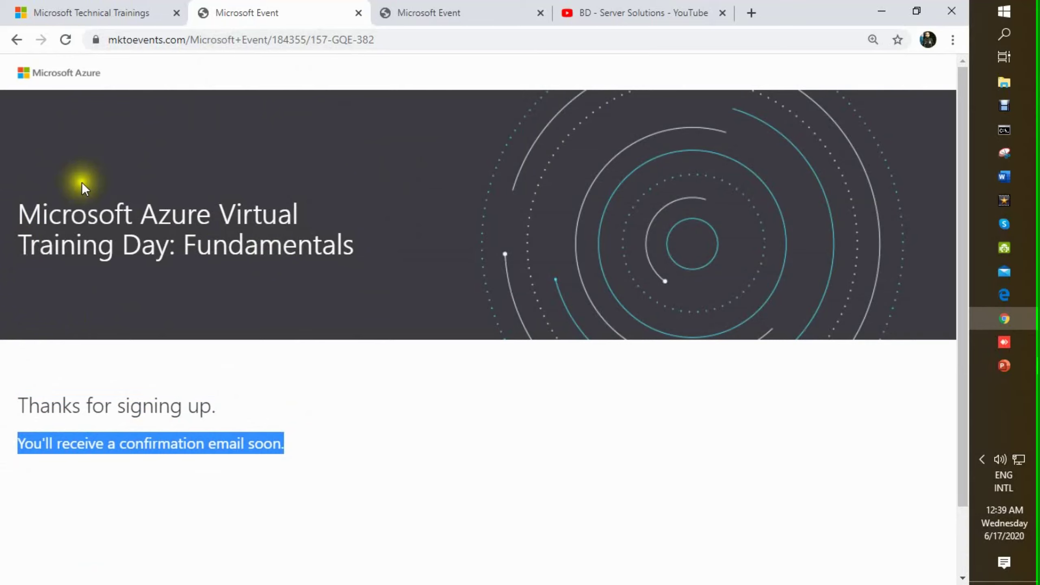
left_click(749, 15)
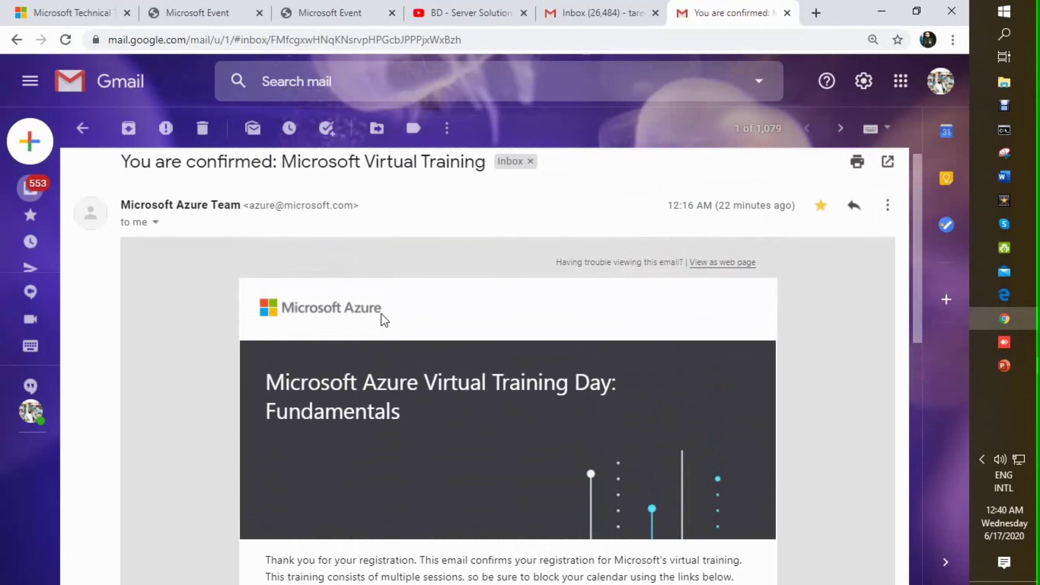
Open the confirmation email, highlight its subject, and zoom the page in twice
left_click(320, 273)
left_click_drag(122, 162, 485, 176)
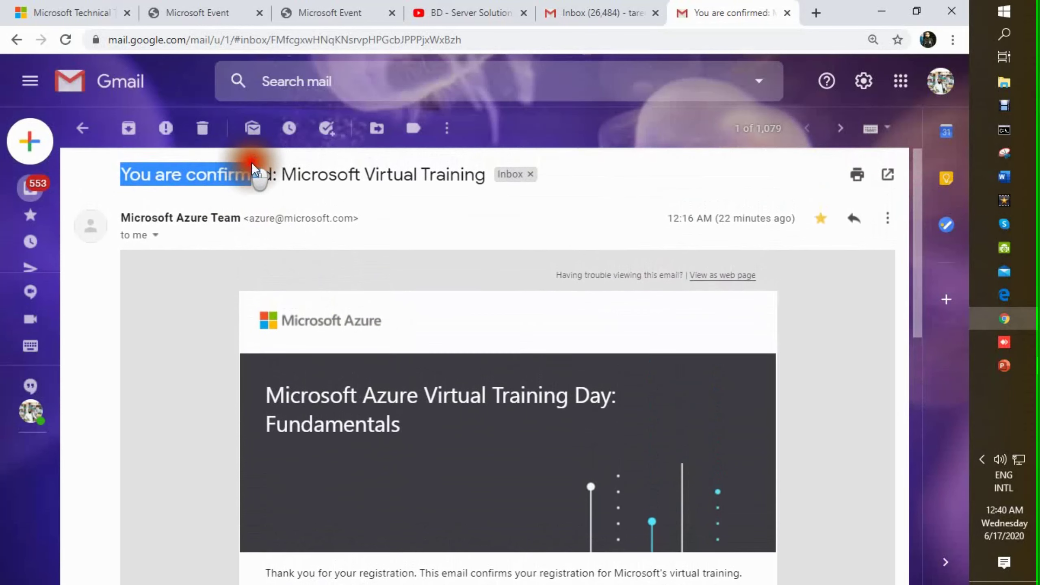
scroll(495, 355, "down", 4)
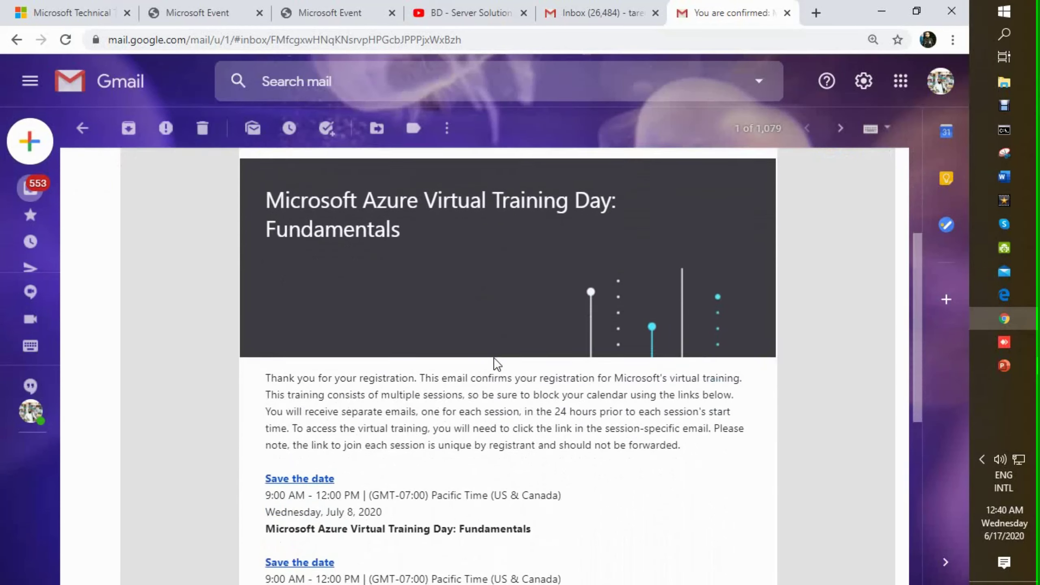
left_click_drag(267, 274, 351, 272)
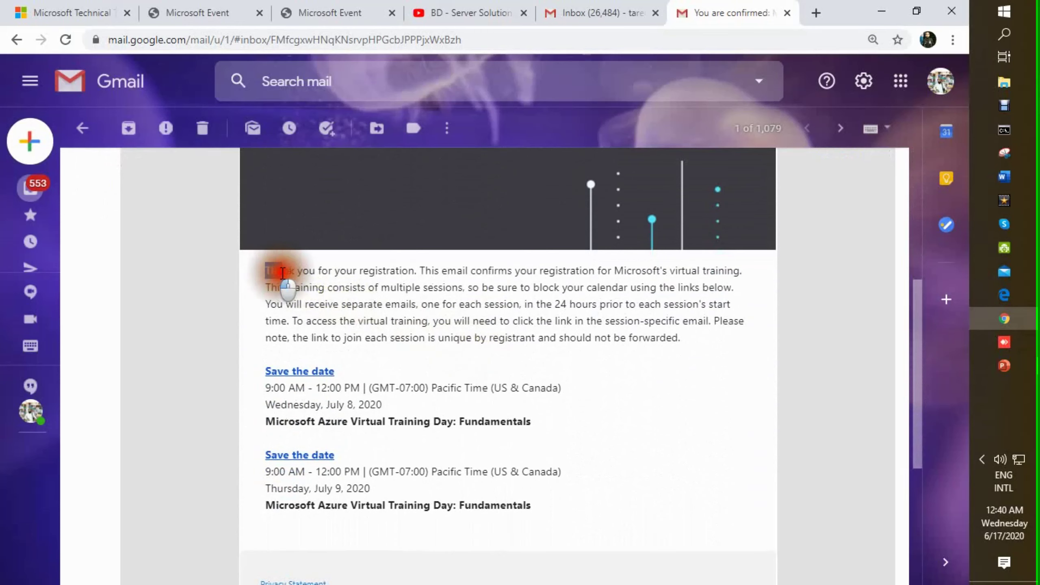
key("ctrl+plus")
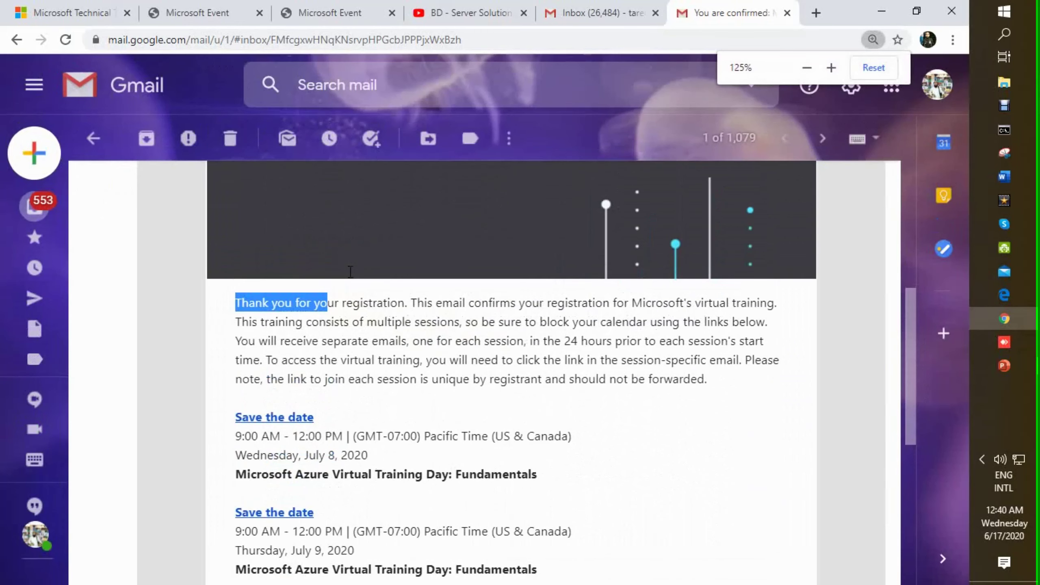
key("ctrl+plus")
scroll(351, 272, "down", 2)
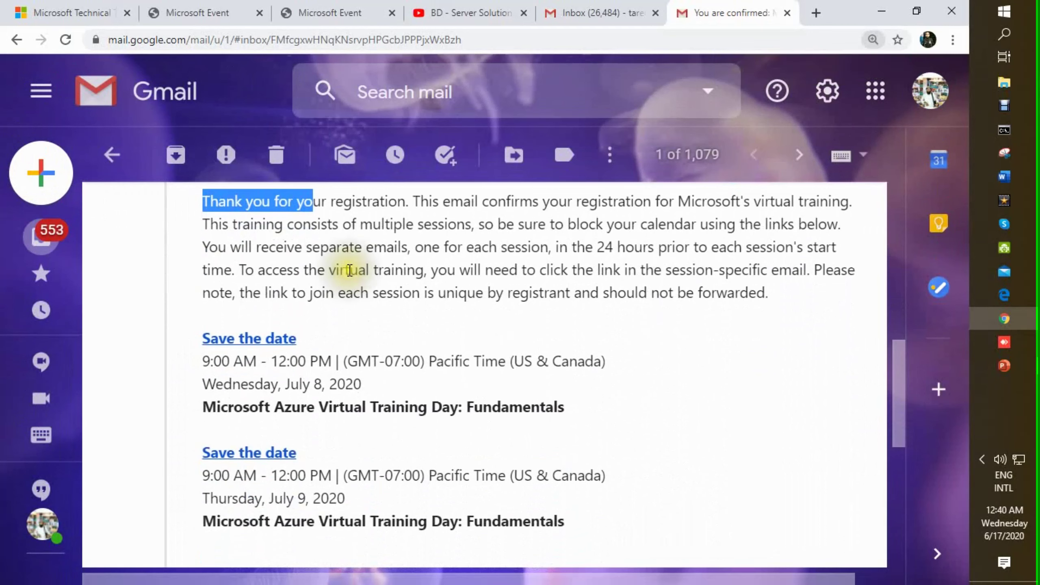
Highlight the body sentences about multiple sessions and separate session emails
left_click(226, 220)
left_click_drag(205, 200, 271, 203)
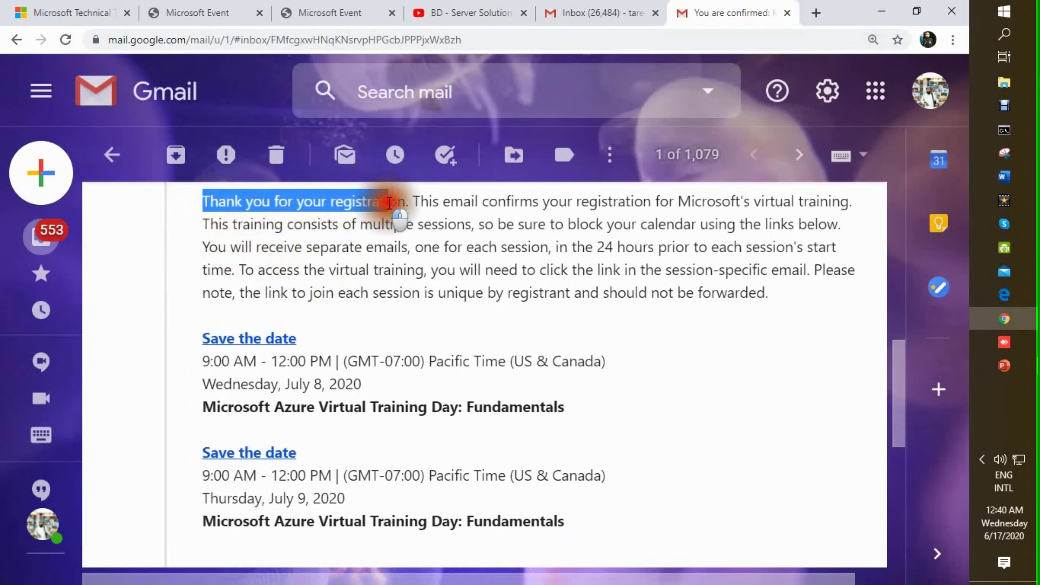
left_click_drag(286, 203, 530, 206)
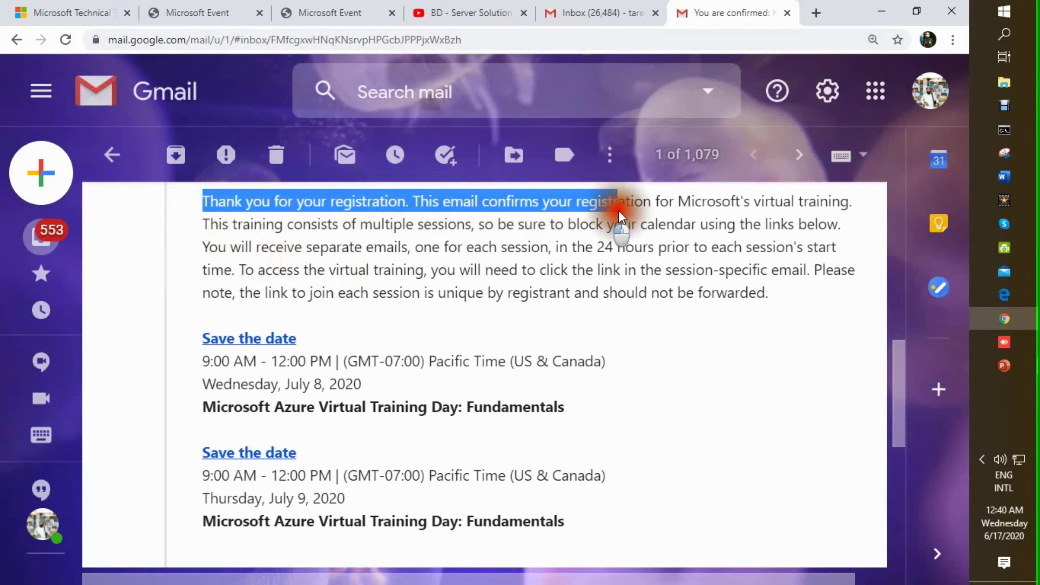
left_click_drag(720, 209, 853, 204)
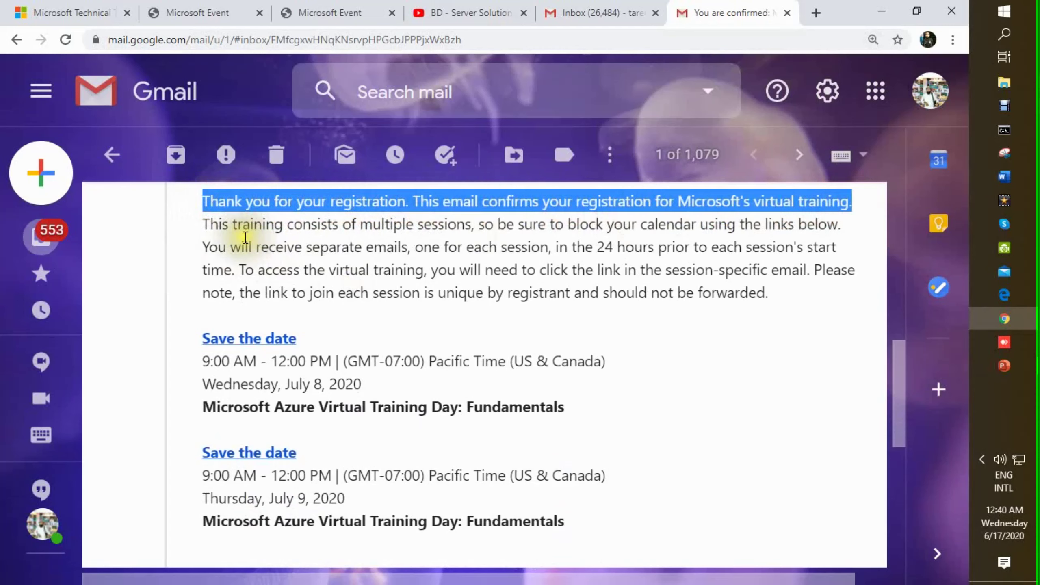
left_click_drag(208, 225, 842, 227)
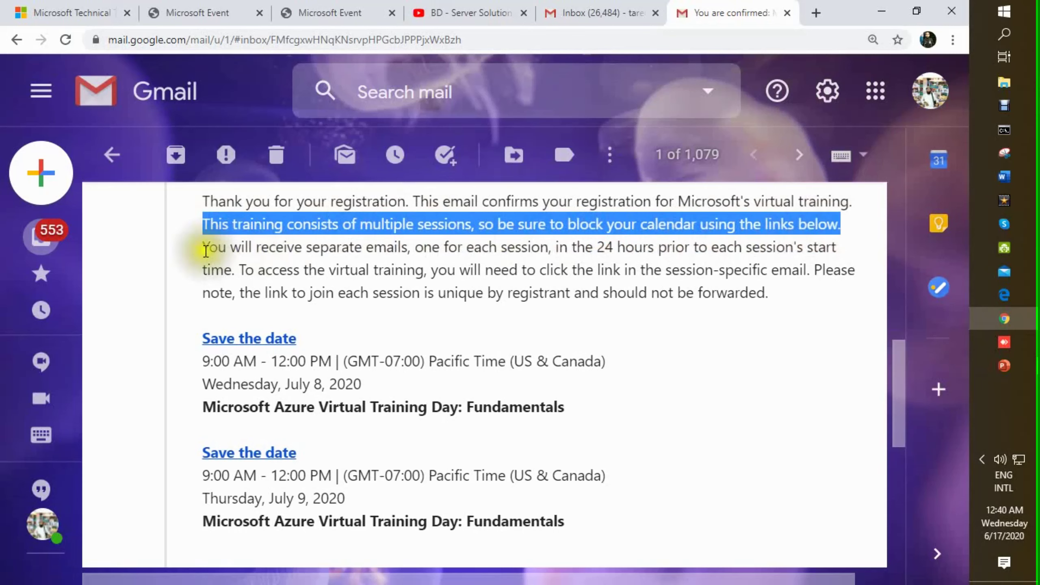
left_click_drag(204, 249, 619, 249)
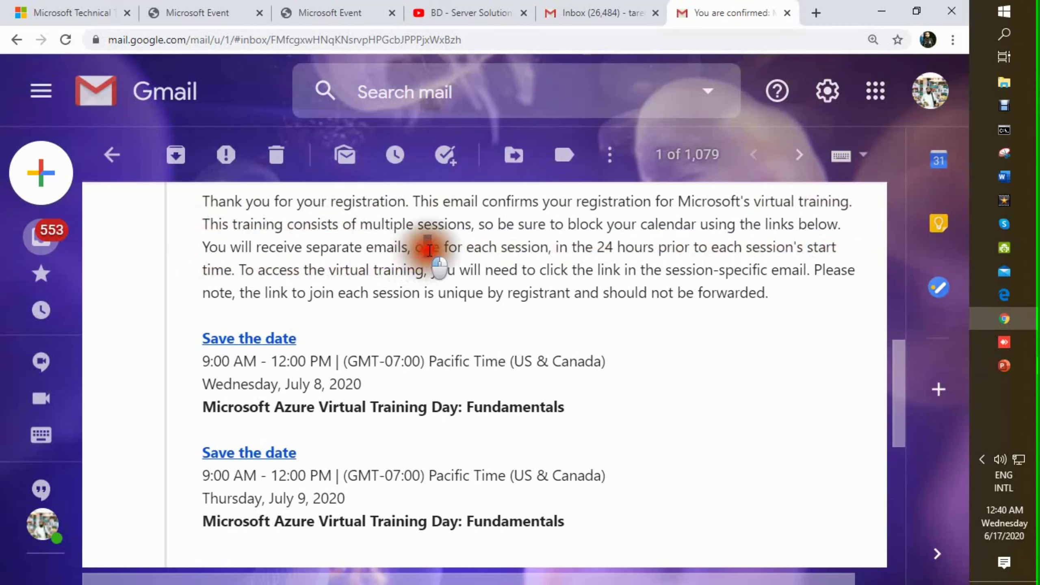
scroll(457, 357, "down", 1)
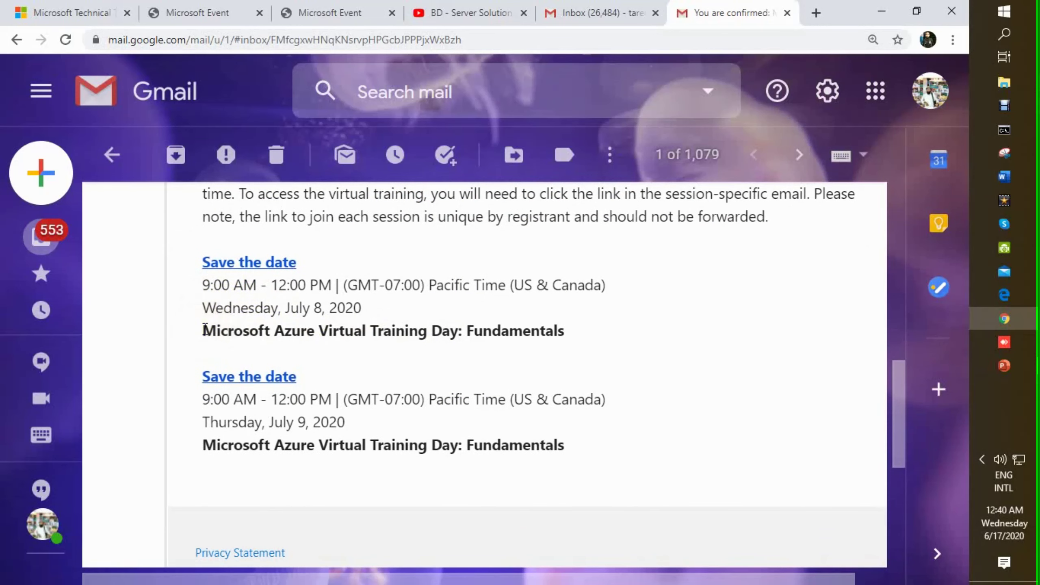
Highlight both session time lines, the July 8, 2020 date, and the session-links note
left_click_drag(203, 286, 551, 286)
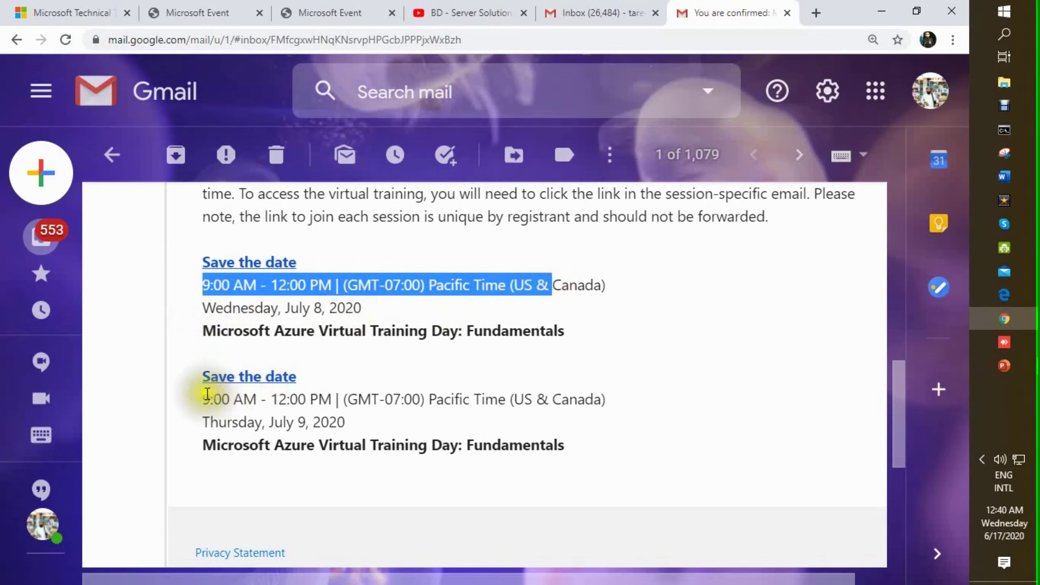
left_click_drag(204, 399, 452, 399)
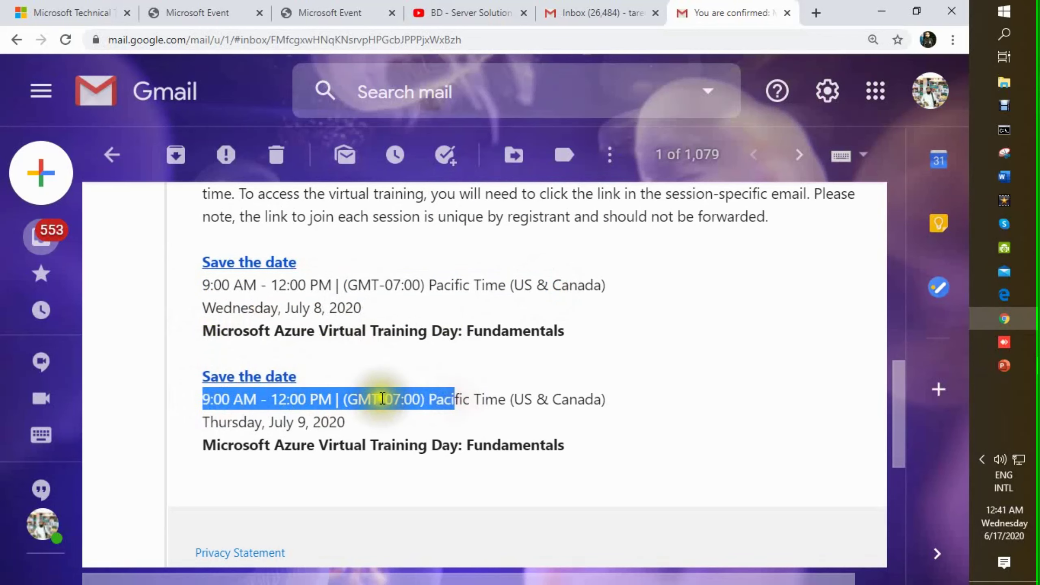
left_click_drag(289, 309, 395, 310)
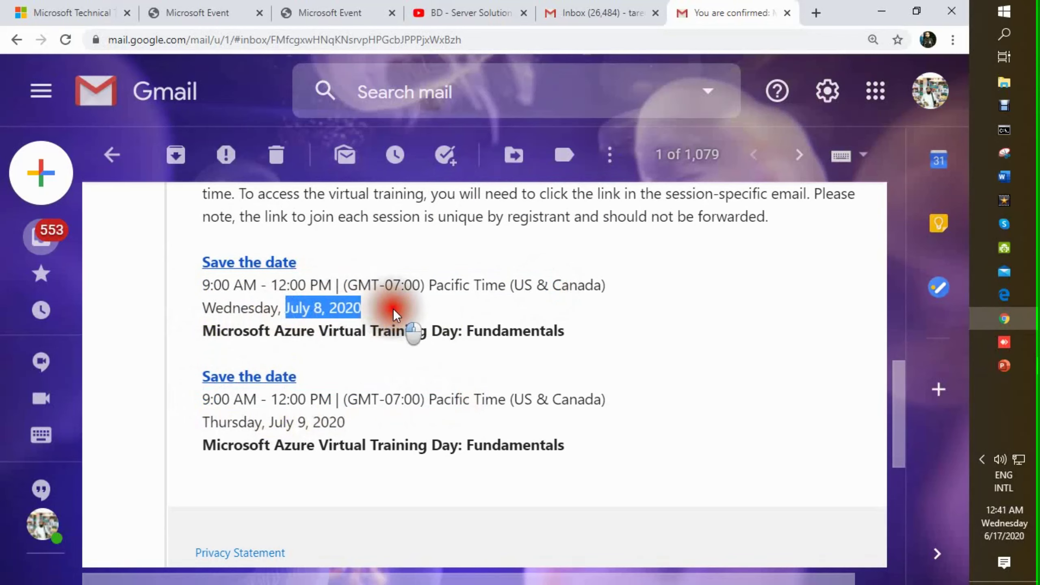
left_click(272, 423)
left_click_drag(273, 422, 428, 422)
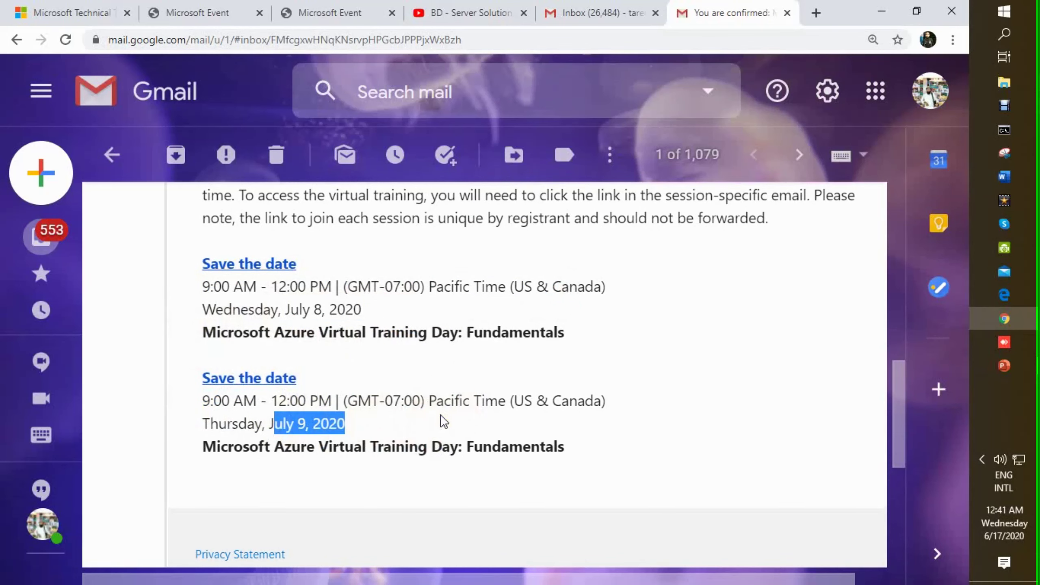
scroll(439, 419, "up", 2)
mouse_move(556, 323)
left_mouse_down()
mouse_move(837, 337)
mouse_move(838, 375)
left_mouse_up()
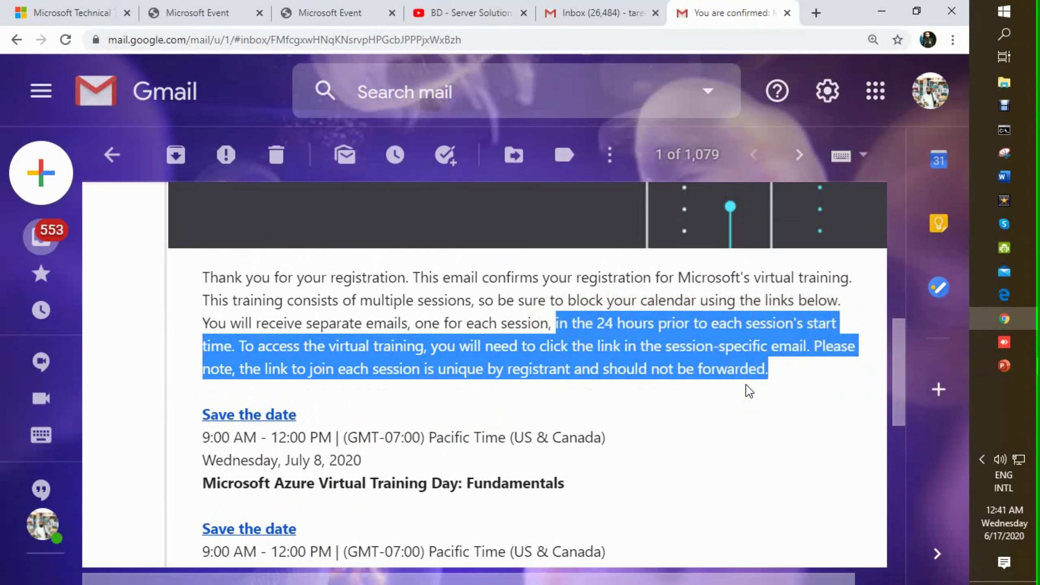
scroll(745, 384, "up", 1)
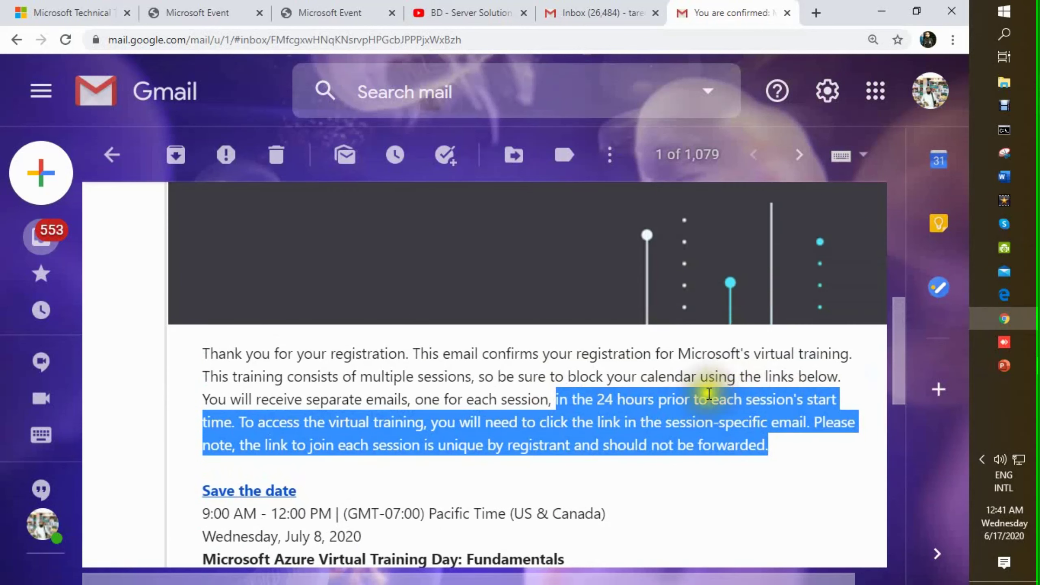
scroll(675, 406, "down", 4)
scroll(380, 232, "up", 1)
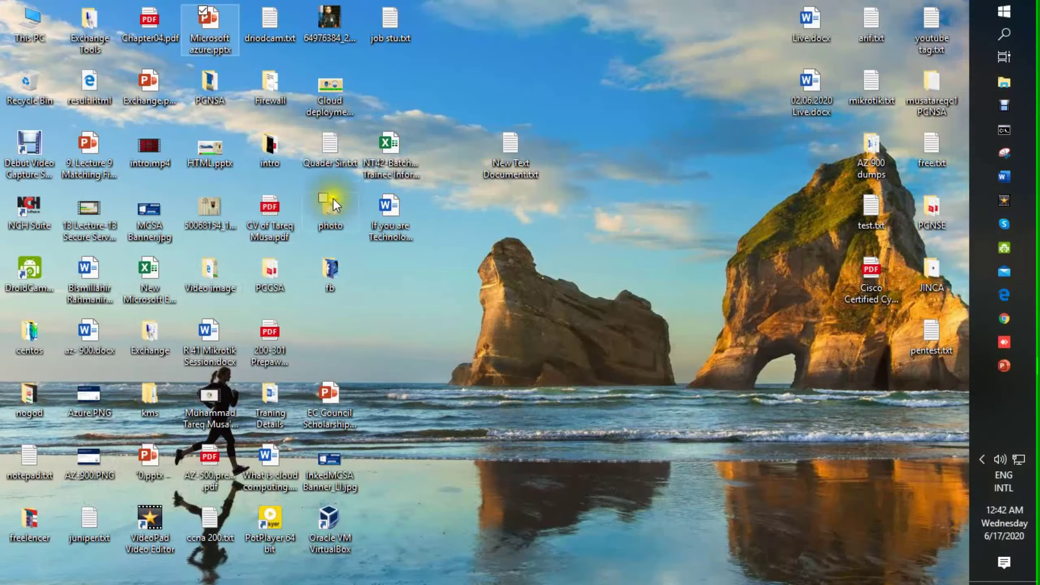
Bring Chrome back and show the BD - Server Solutions channel's playlists
left_click(1004, 318)
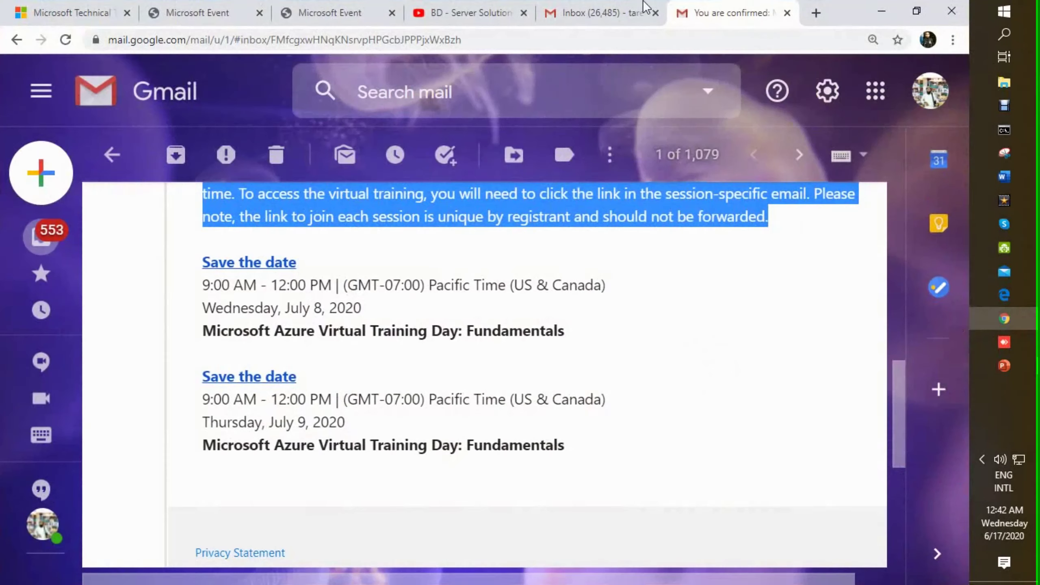
left_click(458, 7)
scroll(416, 233, "down", 2)
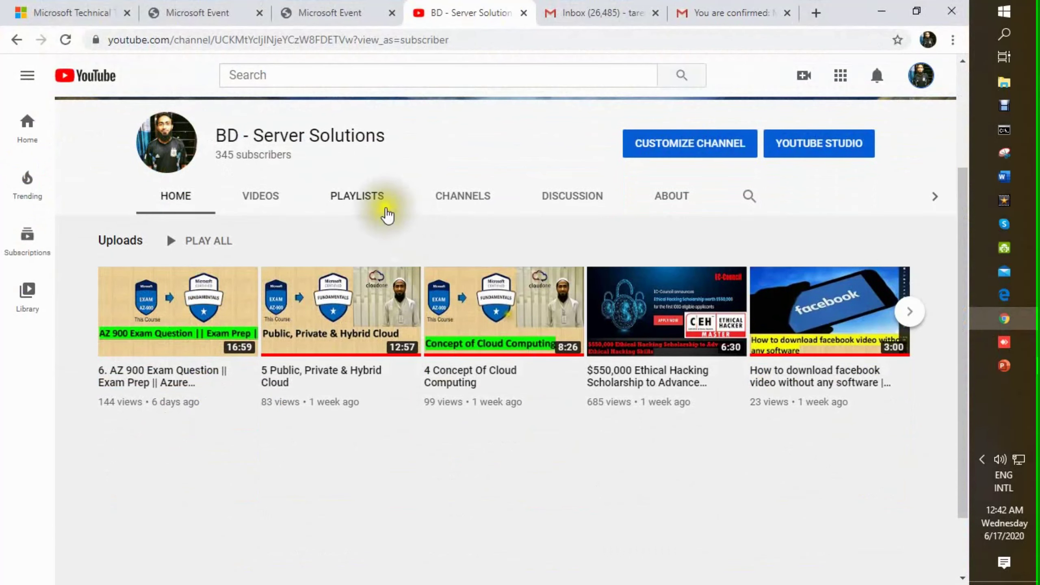
left_click(356, 196)
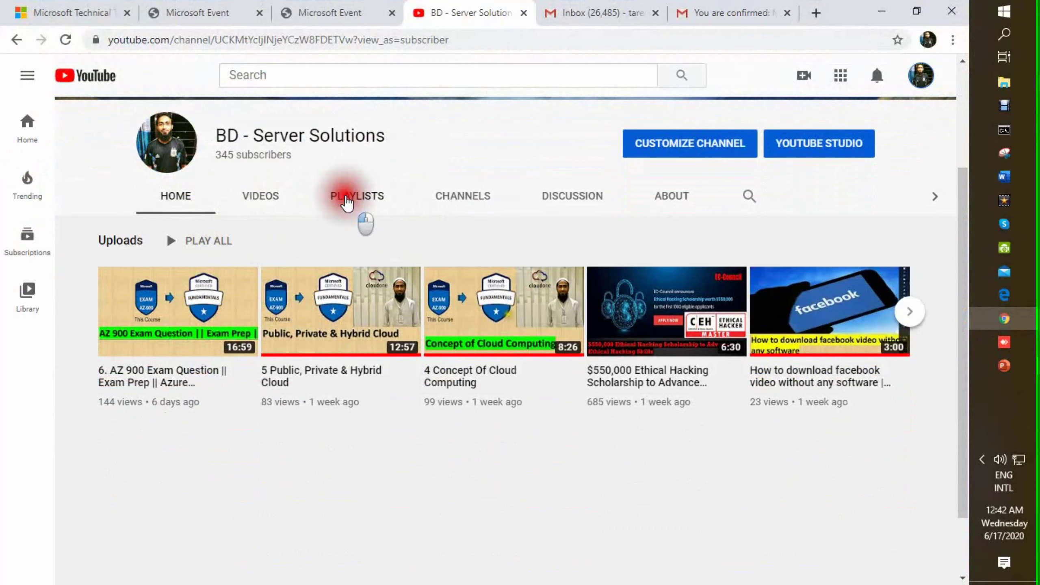
scroll(346, 202, "down", 1)
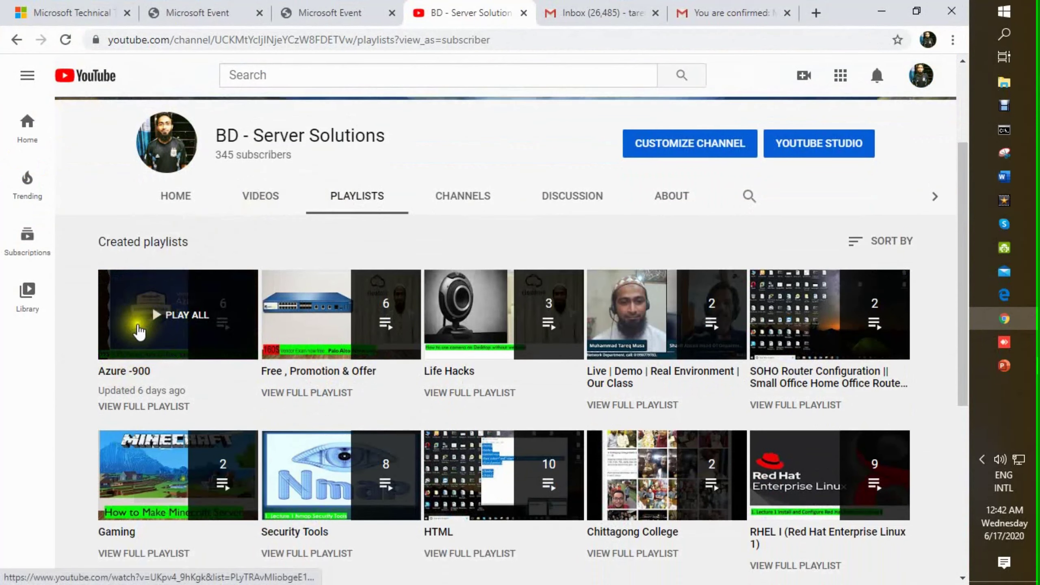
Open the Azure -900 playlist in a new tab and switch to it
right_click(164, 322)
left_click(186, 329)
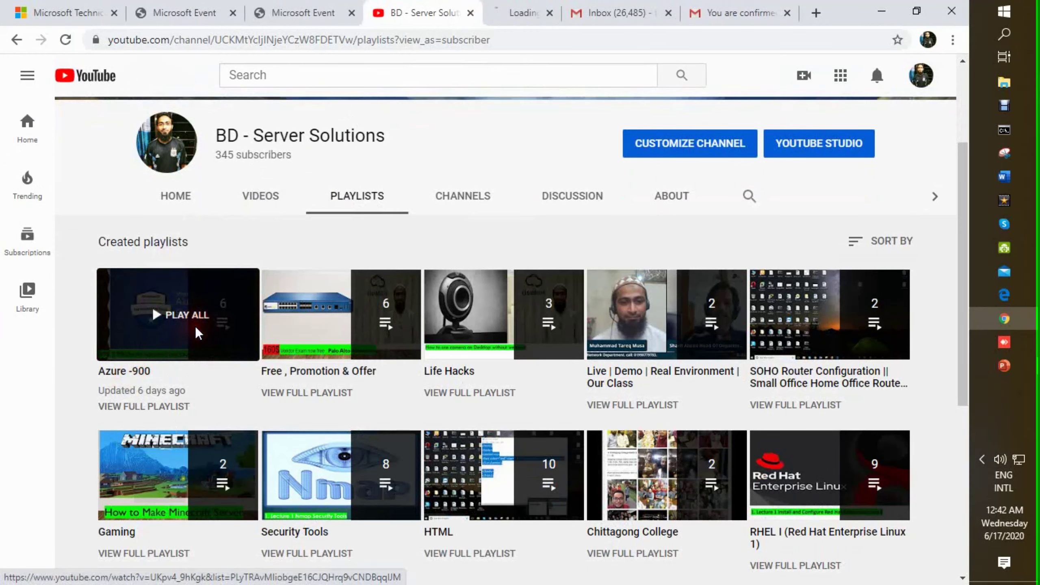
left_click(515, 10)
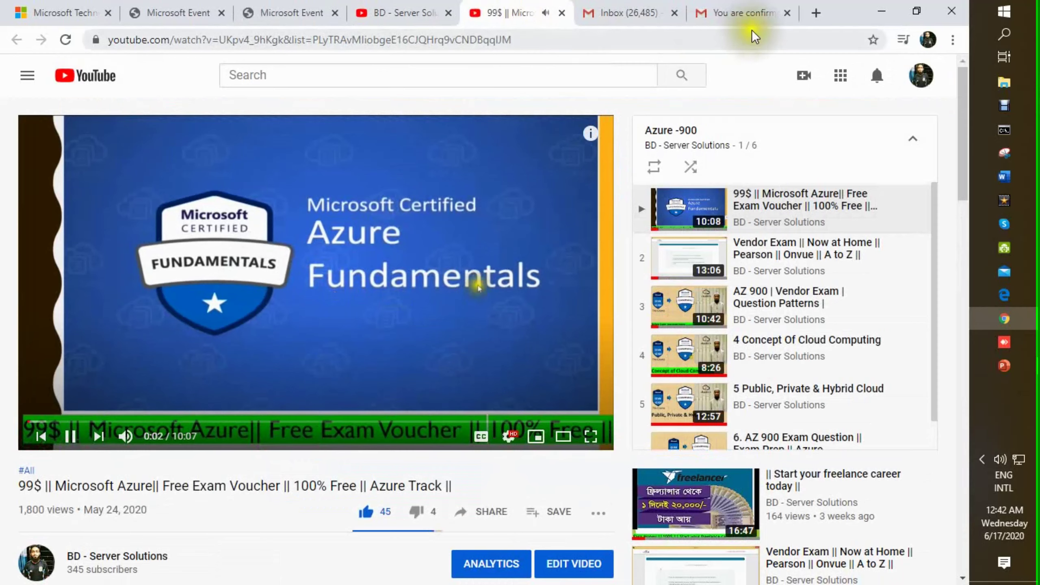
mouse_move(773, 256)
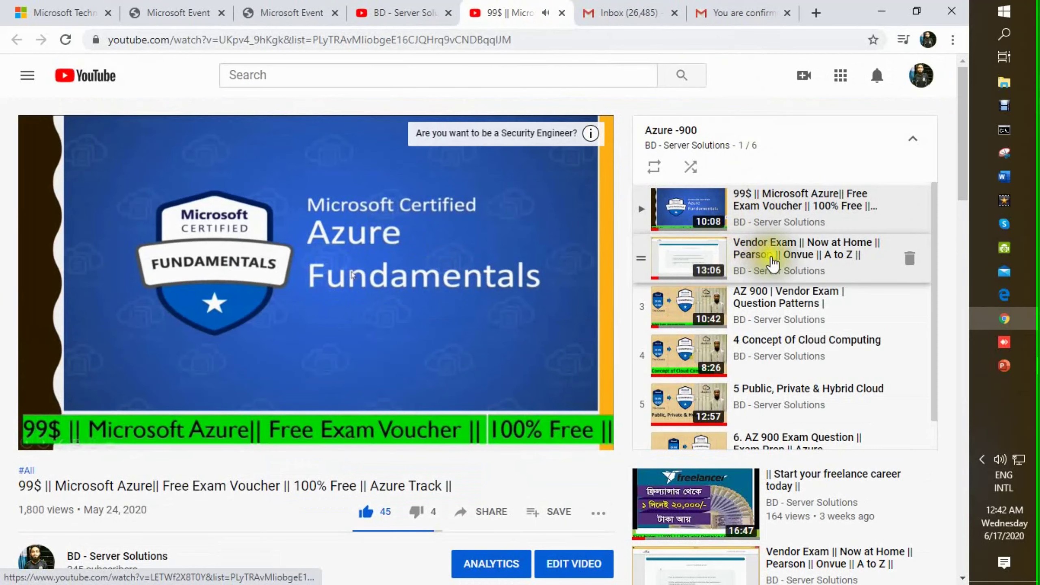
Play the Vendor Exam video, select its title, zoom to 110%, then play AZ 900 Exam Question
left_click(685, 261)
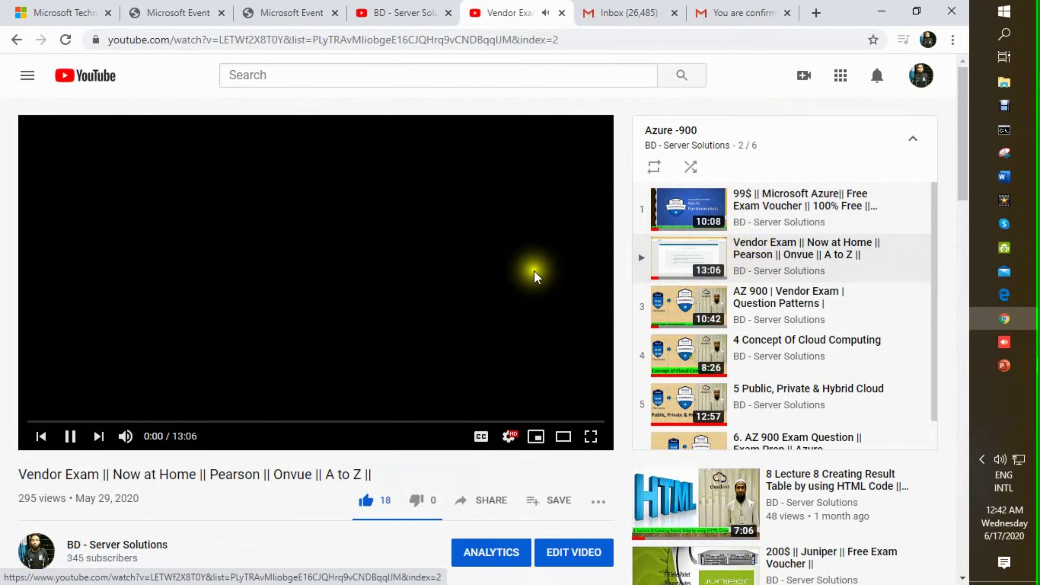
scroll(520, 326, "down", 1)
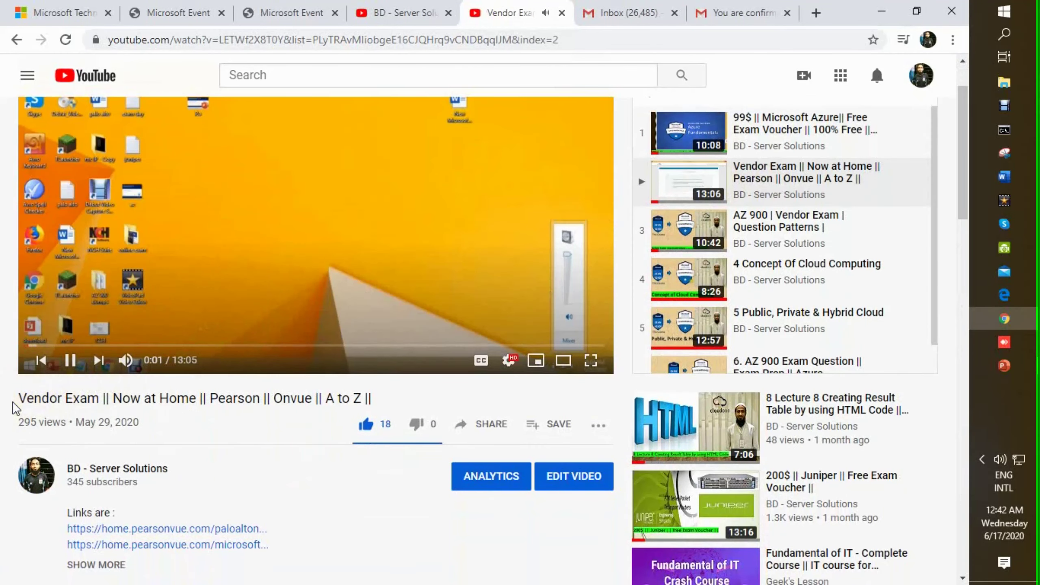
left_click_drag(21, 397, 358, 400)
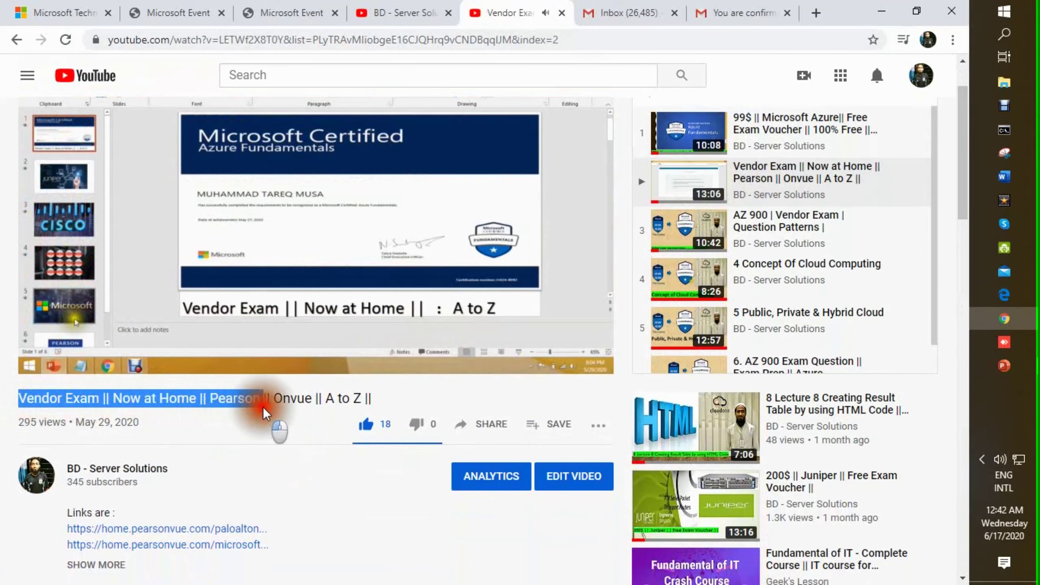
left_click_drag(374, 400, 374, 400)
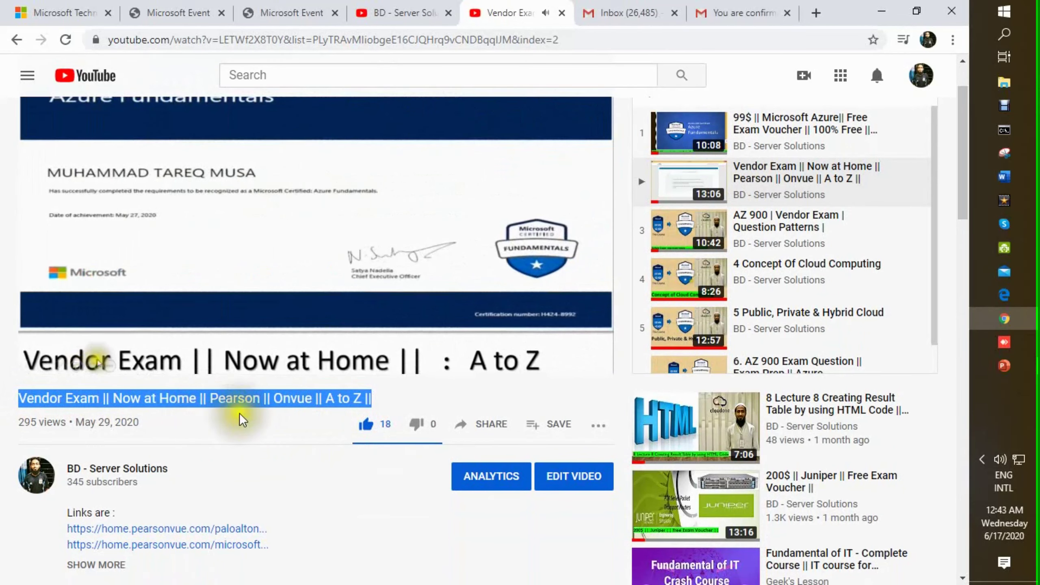
mouse_move(715, 230)
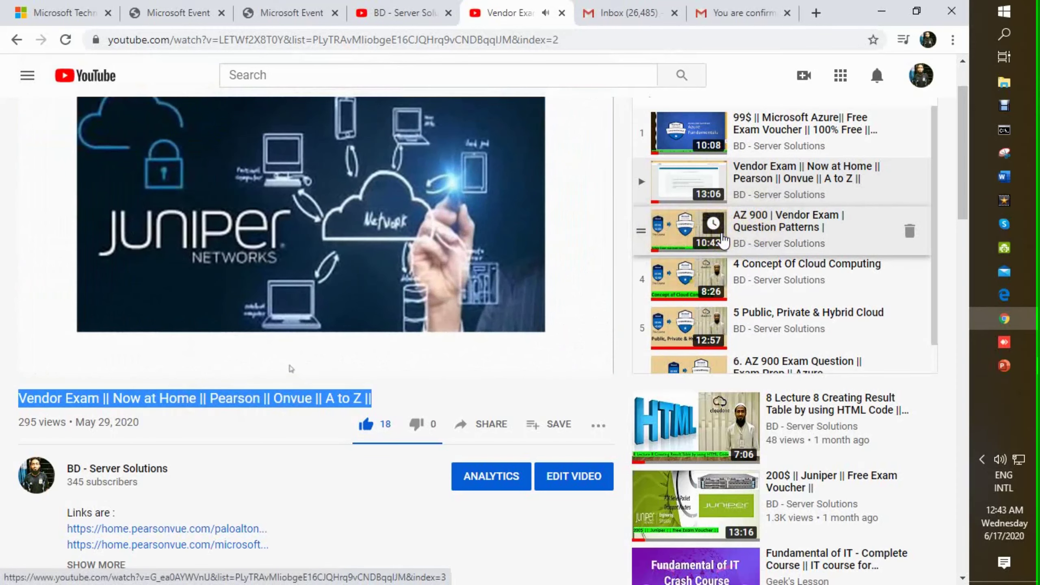
key("ctrl+plus")
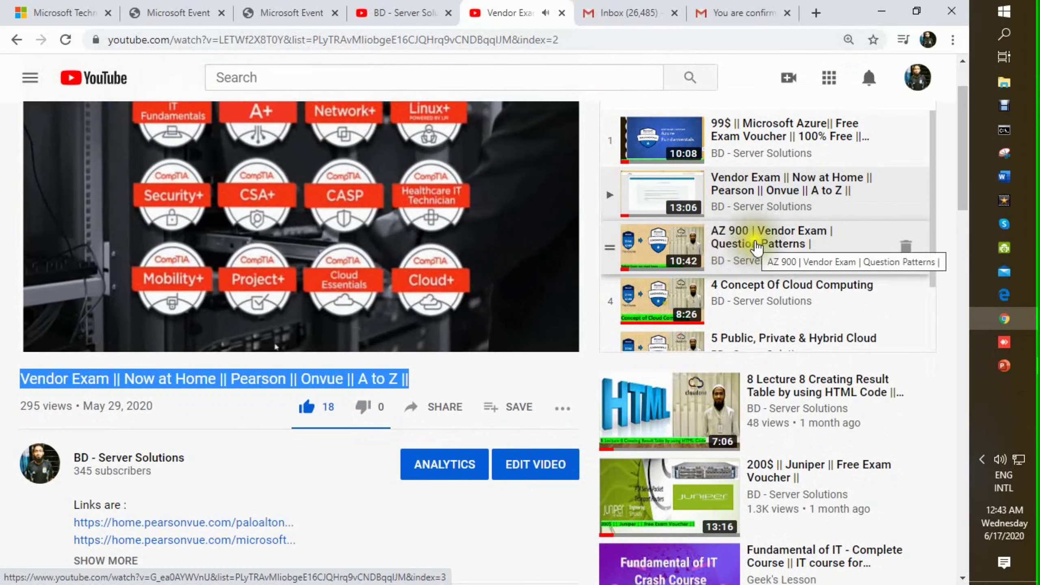
scroll(667, 257, "down", 1)
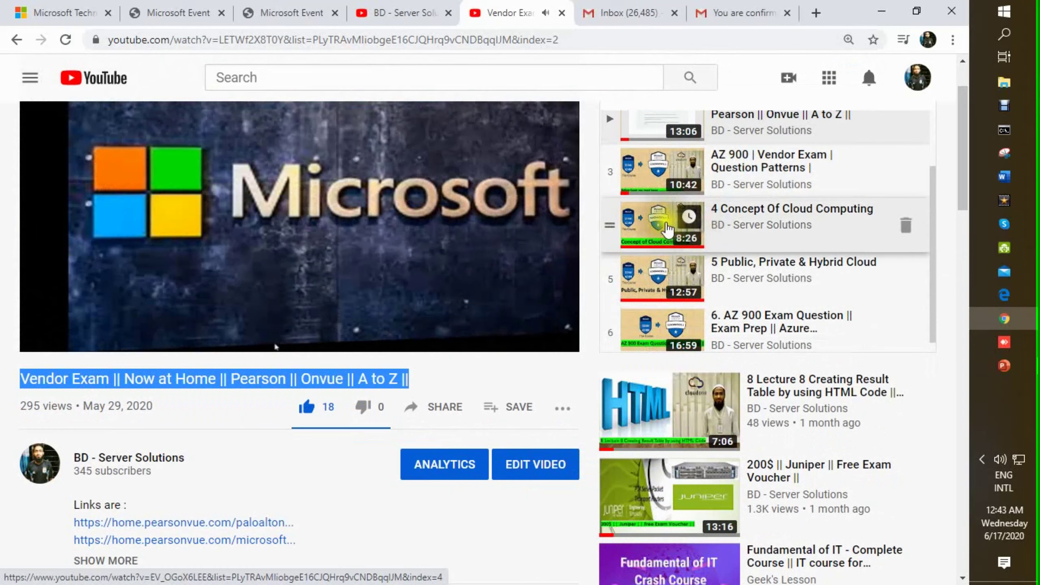
scroll(682, 268, "down", 1)
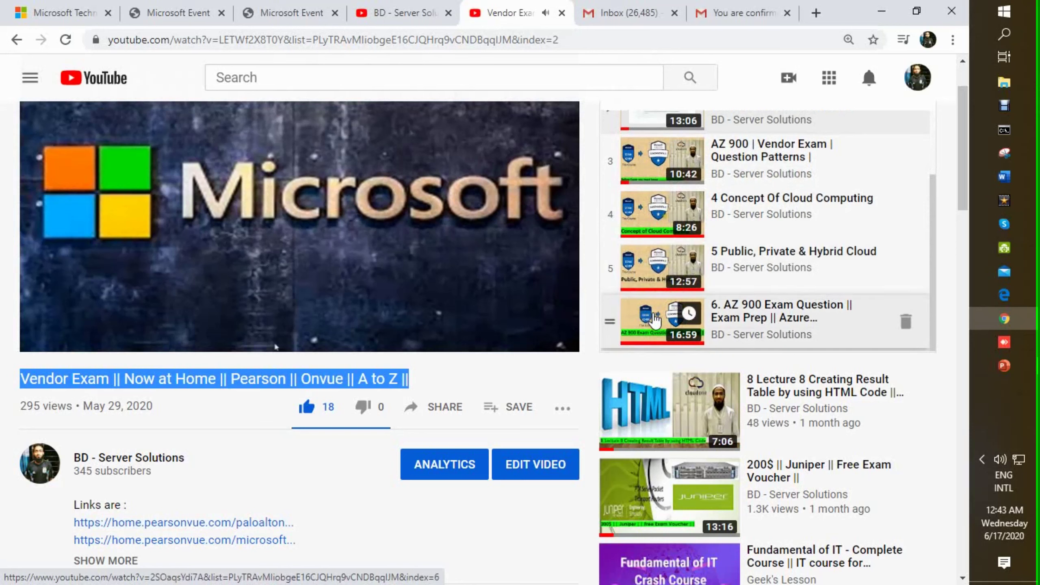
left_click(654, 320)
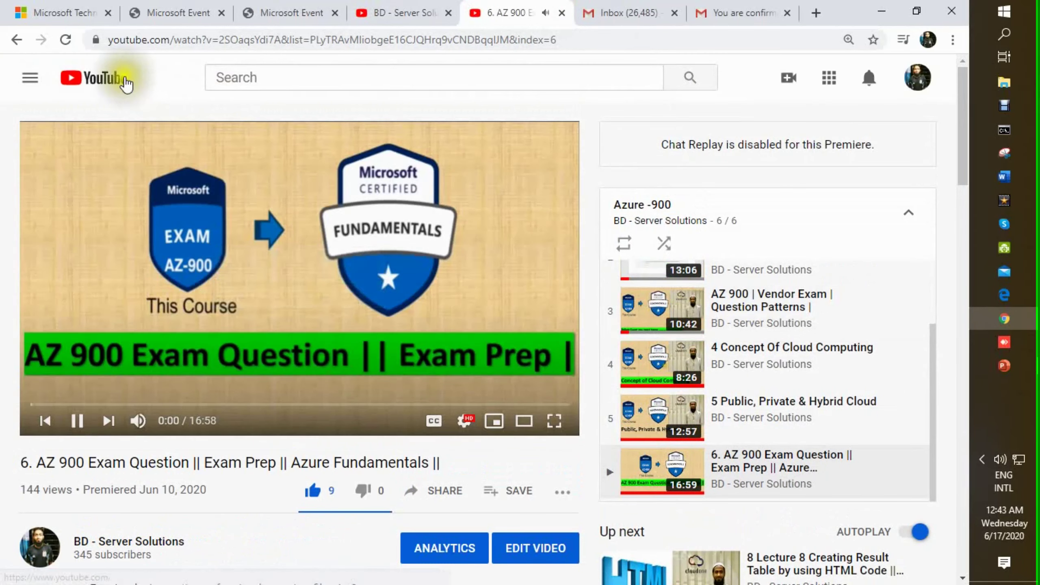
Return to the BD - Server Solutions tab and scroll through its created playlists
left_click(382, 13)
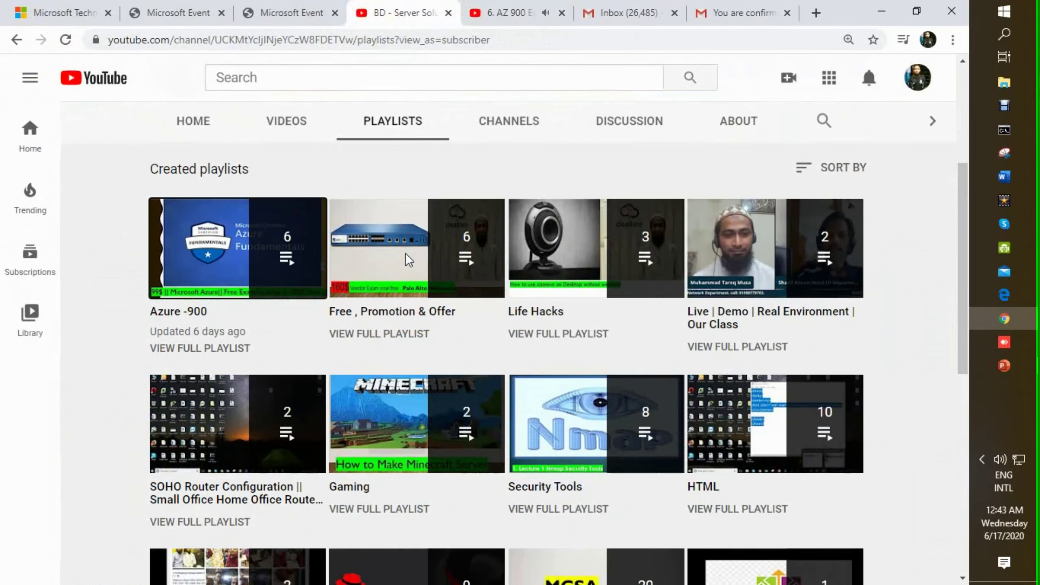
scroll(408, 259, "down", 1)
scroll(410, 262, "down", 3)
scroll(413, 264, "down", 1)
scroll(412, 265, "down", 1)
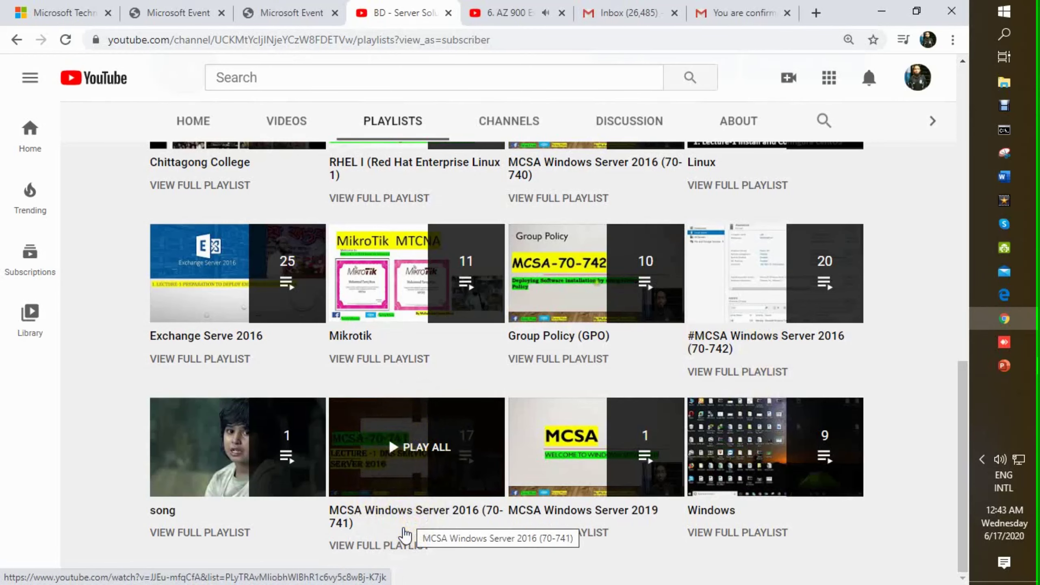
scroll(754, 292, "up", 1)
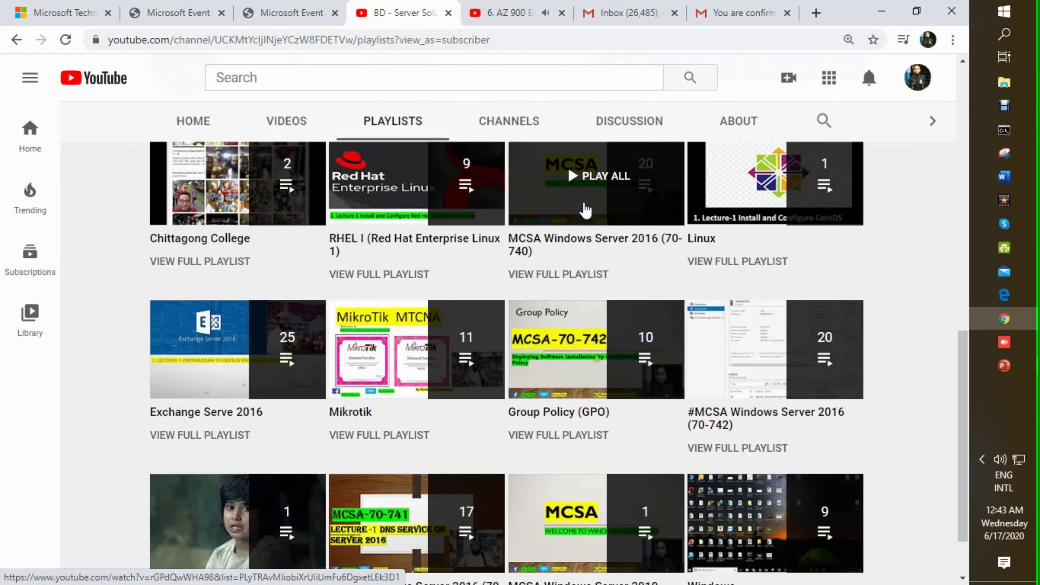
scroll(504, 364, "down", 1)
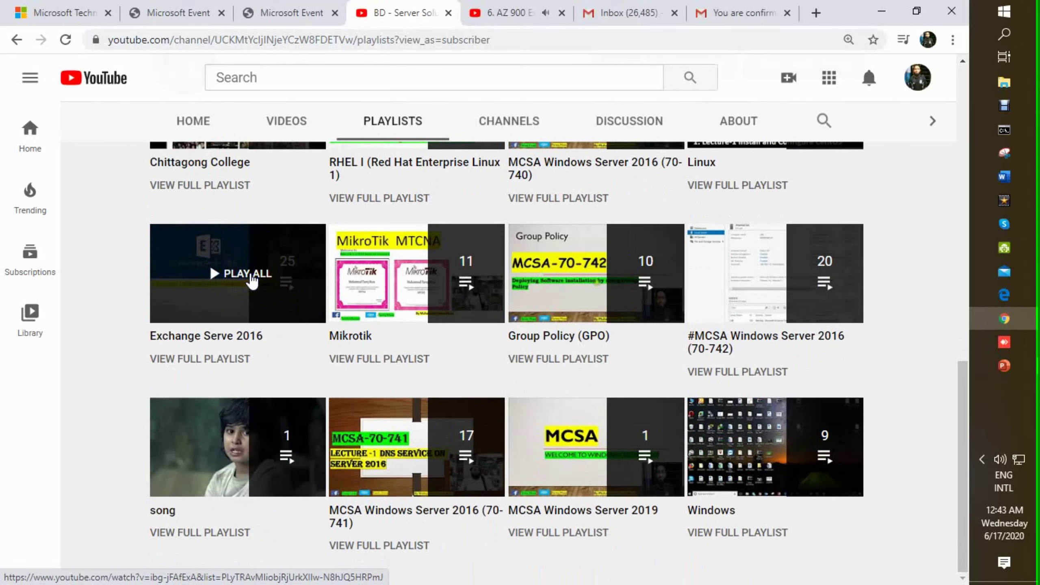
scroll(252, 280, "up", 3)
scroll(258, 279, "up", 1)
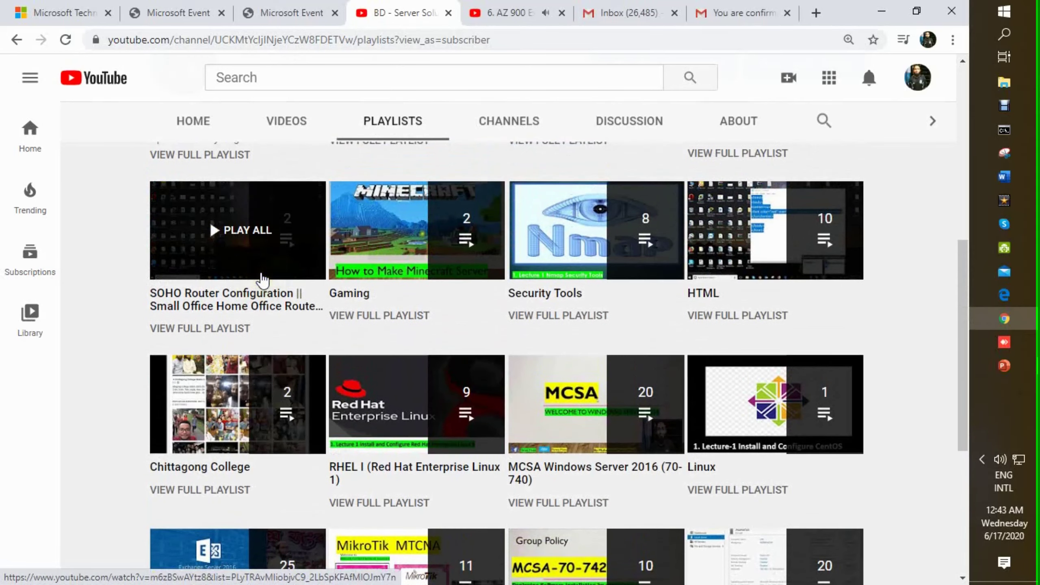
scroll(263, 281, "down", 3)
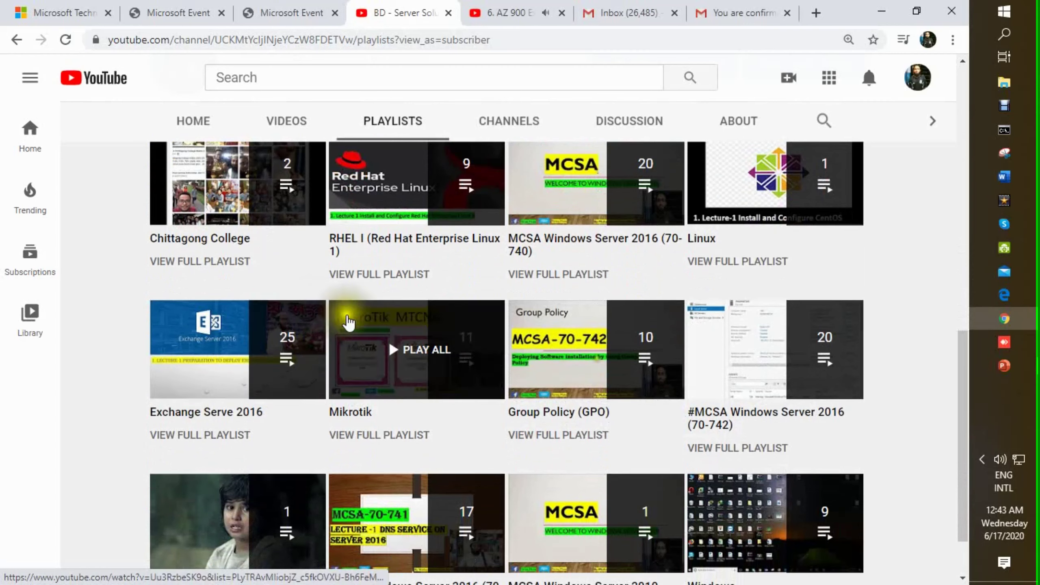
scroll(416, 349, "up", 2)
scroll(421, 333, "up", 2)
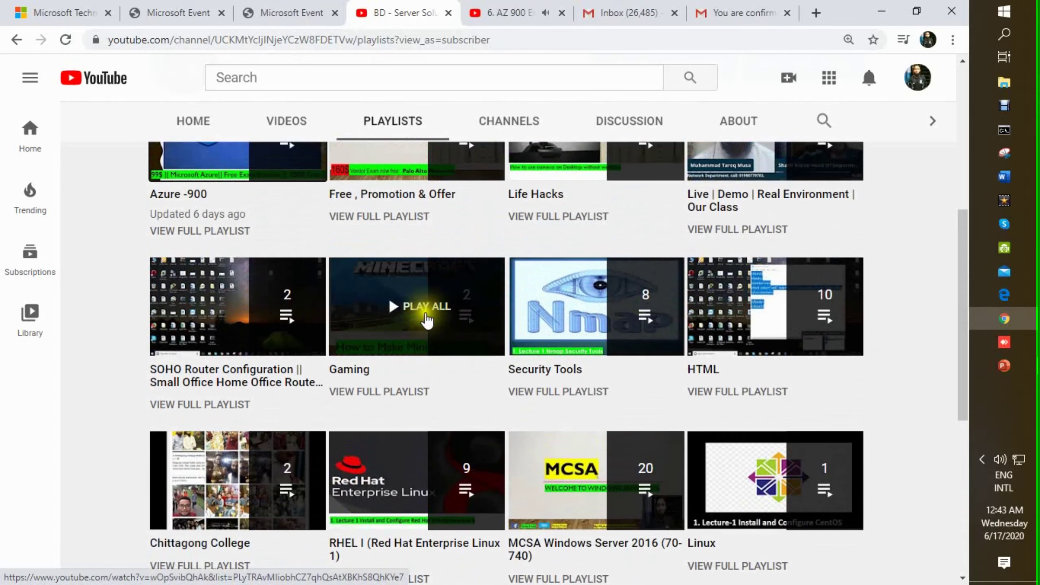
scroll(425, 317, "up", 2)
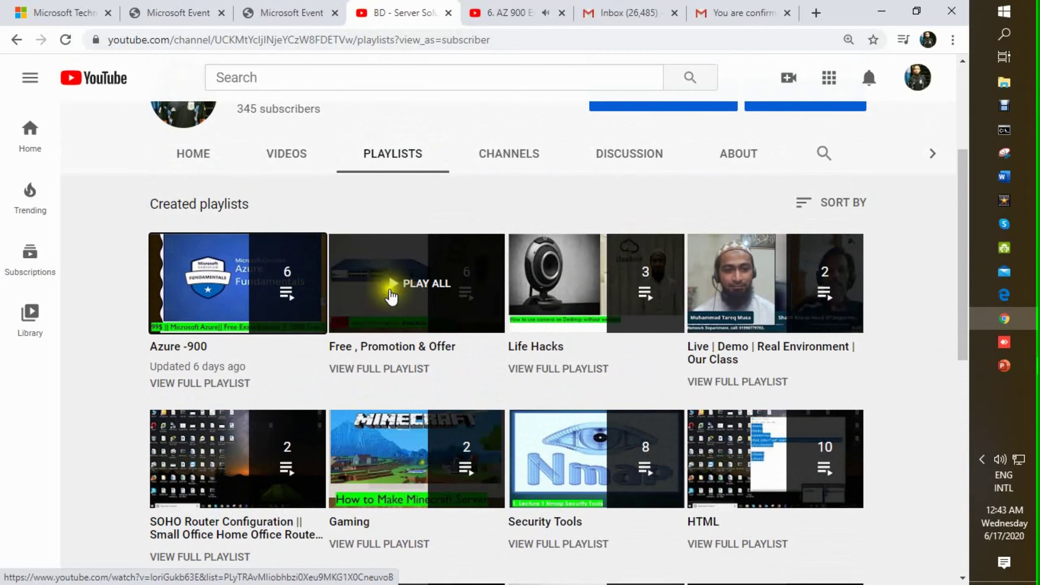
Play all of Free, Promotion & Offer, pause, restart item 1, then play the $550,000 Ethical Hacking video
left_click(431, 300)
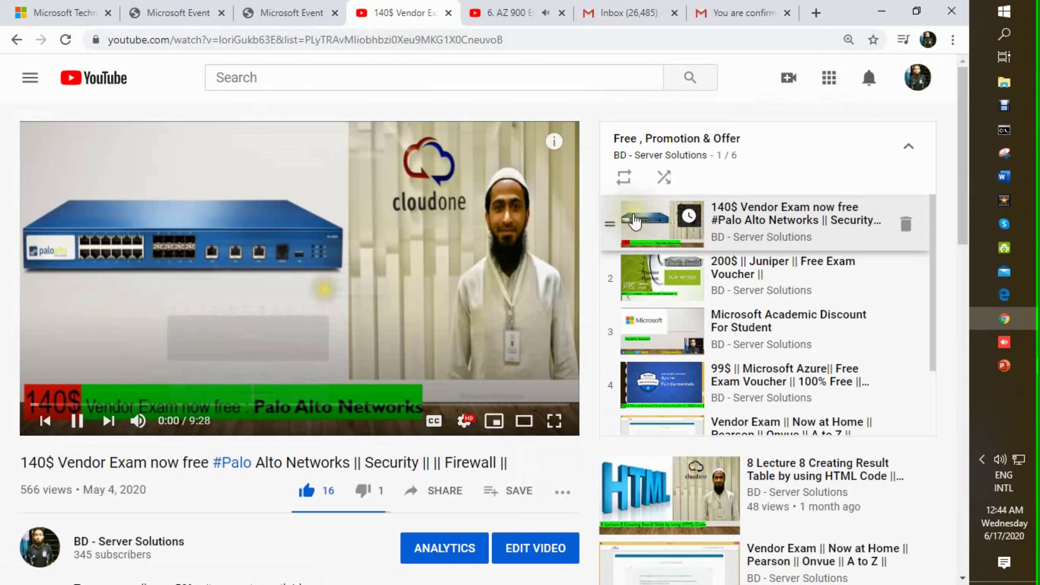
left_click(76, 420)
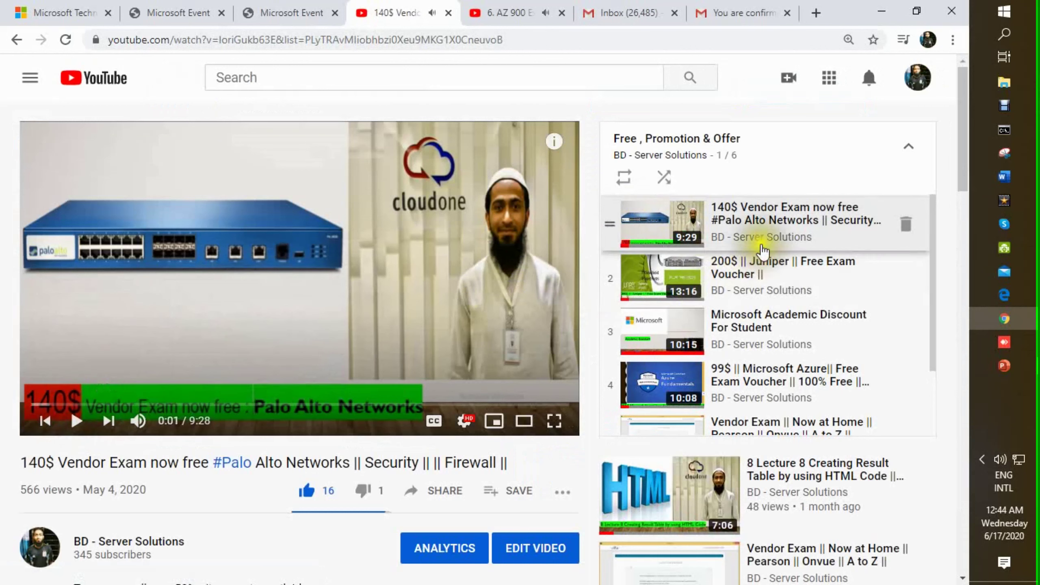
mouse_move(661, 278)
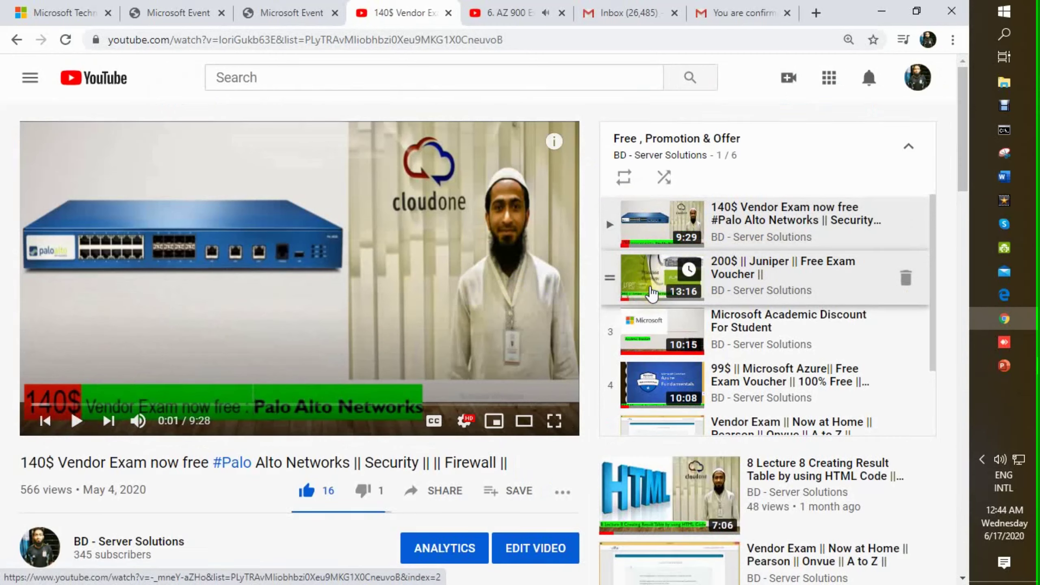
scroll(650, 292, "down", 1)
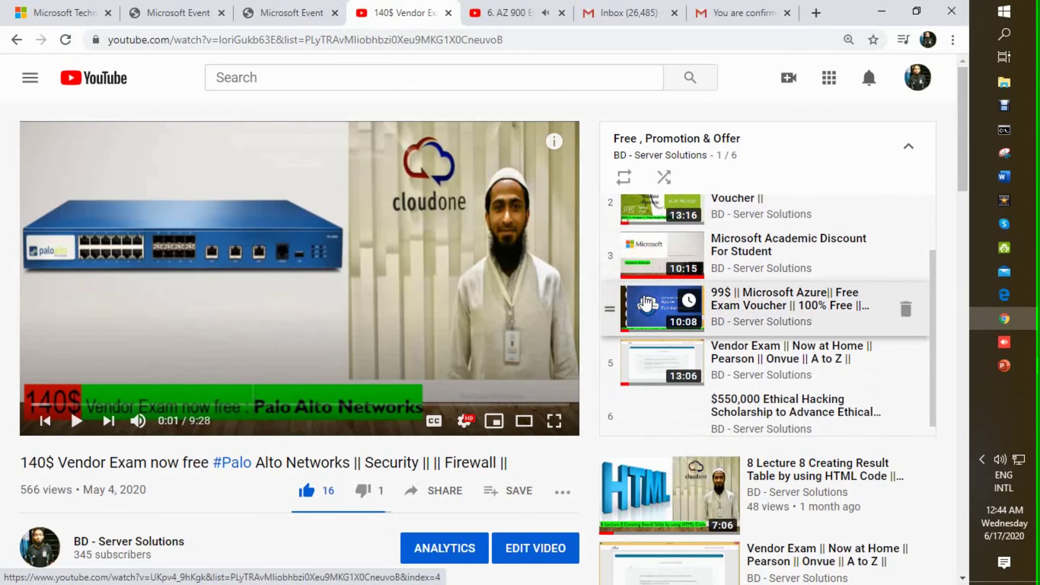
scroll(654, 268, "up", 2)
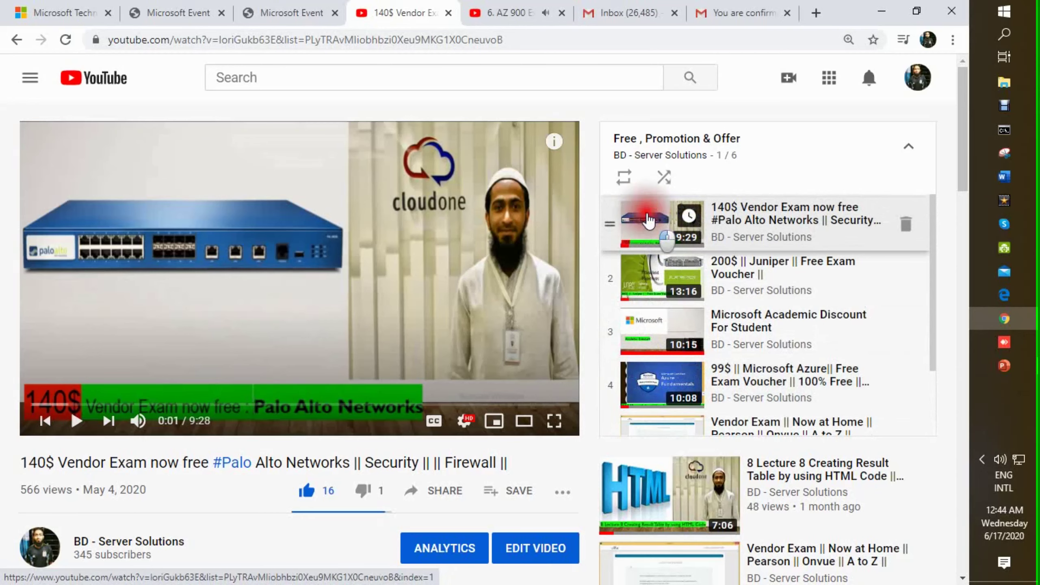
left_click(648, 220)
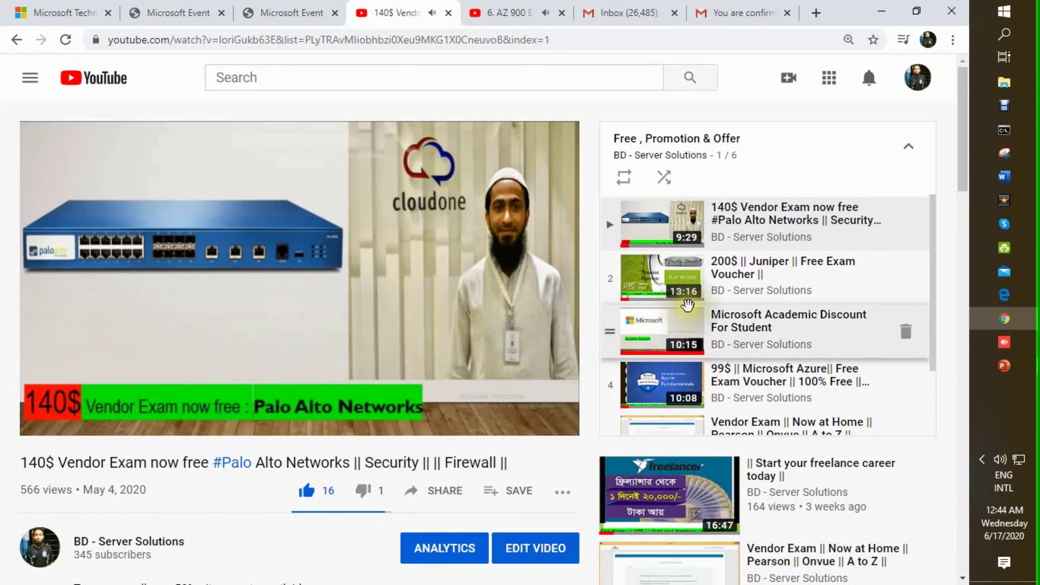
scroll(687, 305, "down", 3)
left_click(662, 416)
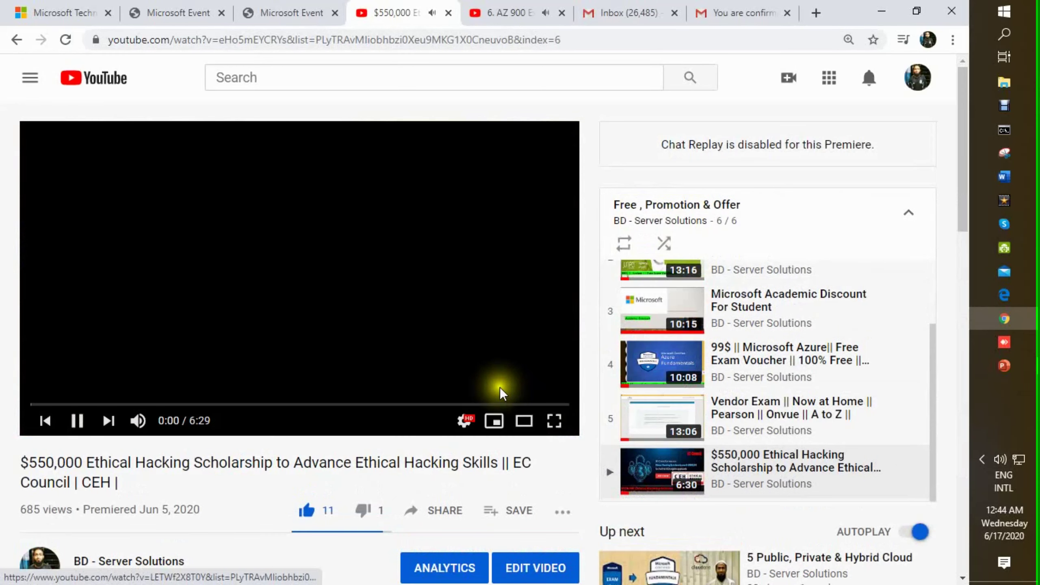